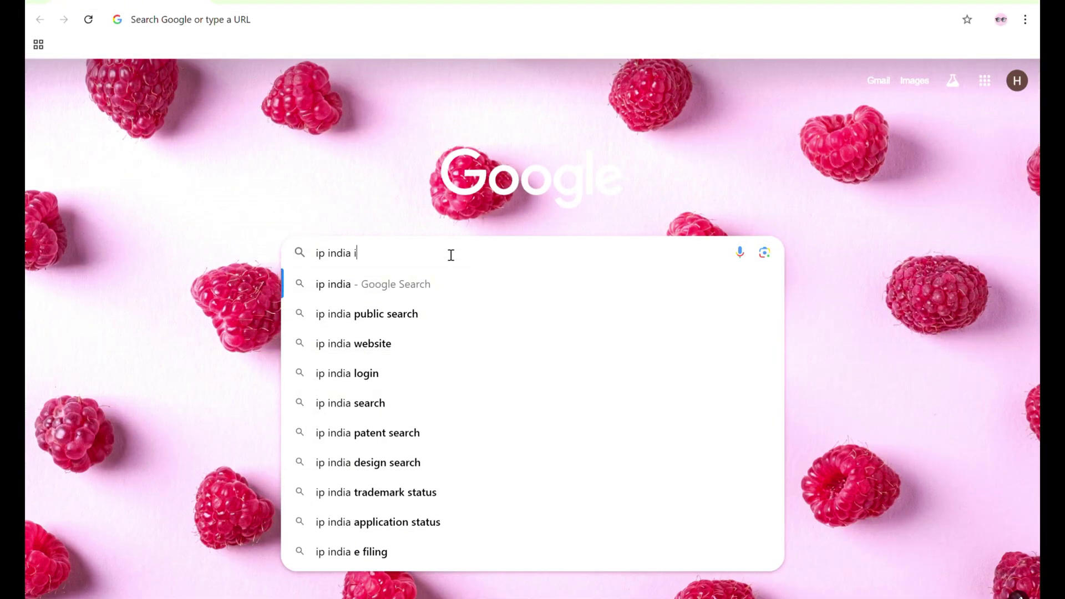
text(e)
Step: Search Google for 'ip india e filing patent' using the suggested query
key(BackSpace)
key(BackSpace)
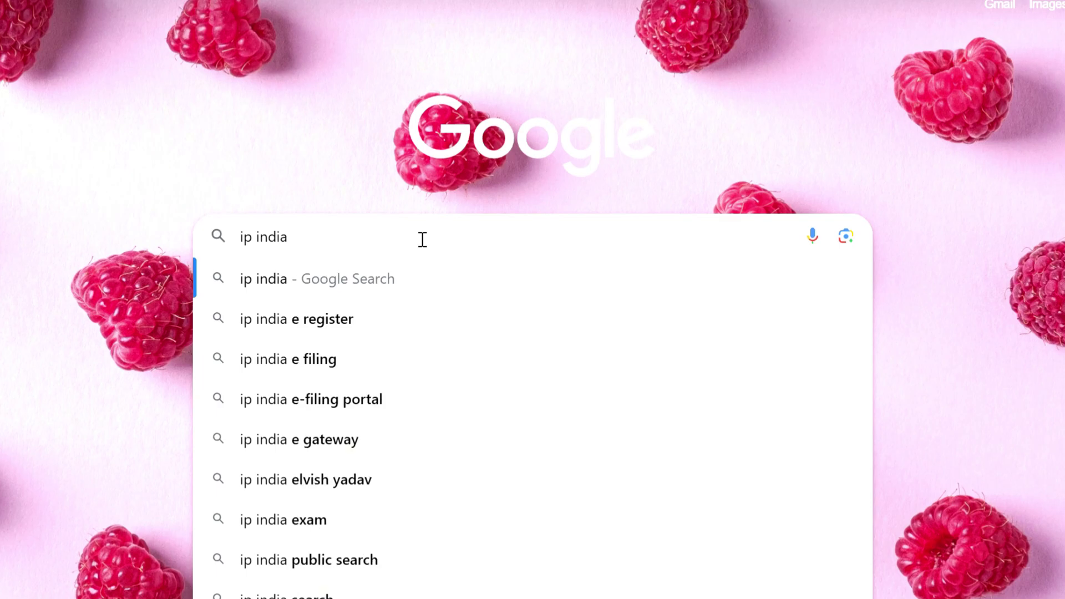
text(e fillin)
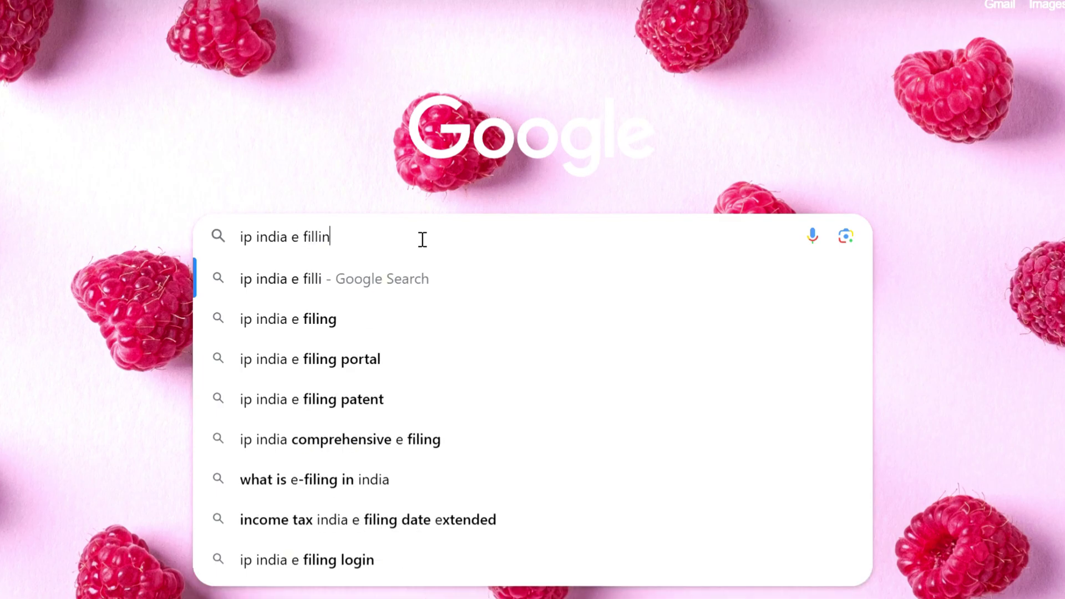
text(g)
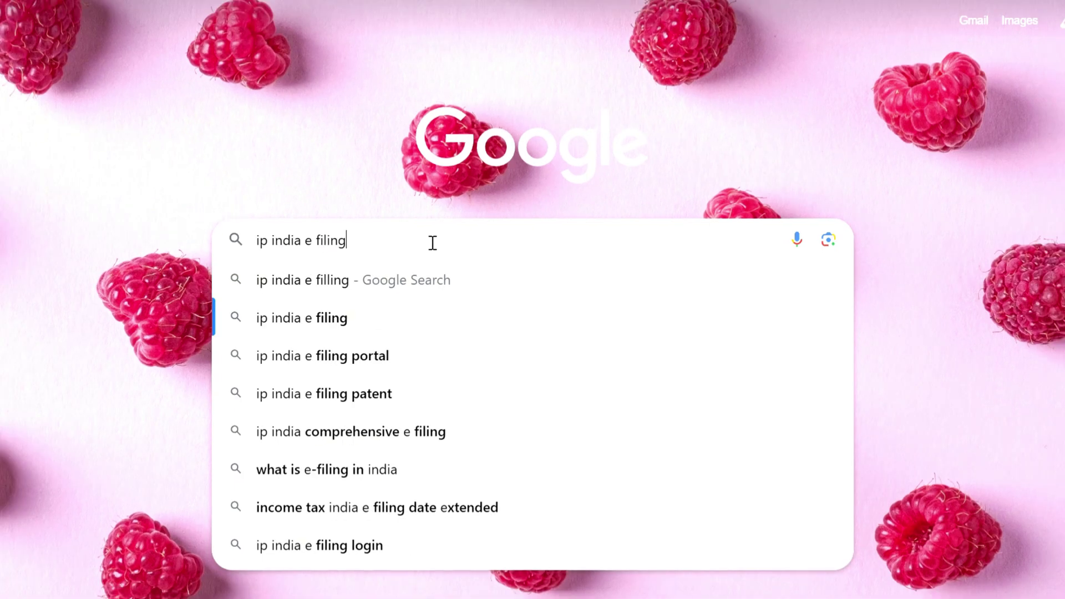
key(Down)
key(Down)
key(Down)
key(Return)
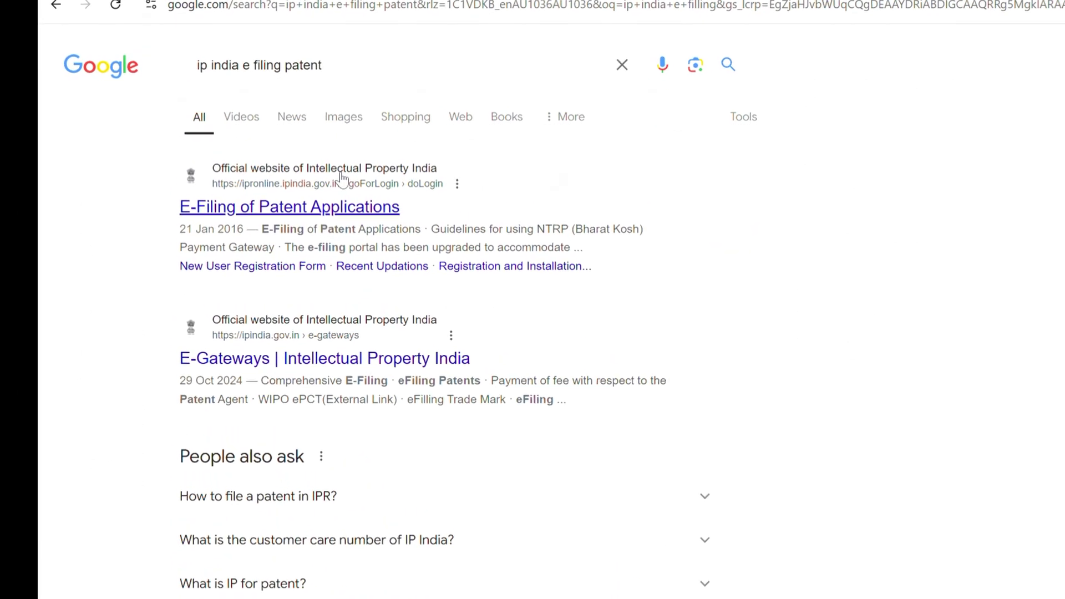
Step: Open IP India's E-Filing of Patent Applications page and its new user registration form
click(271, 208)
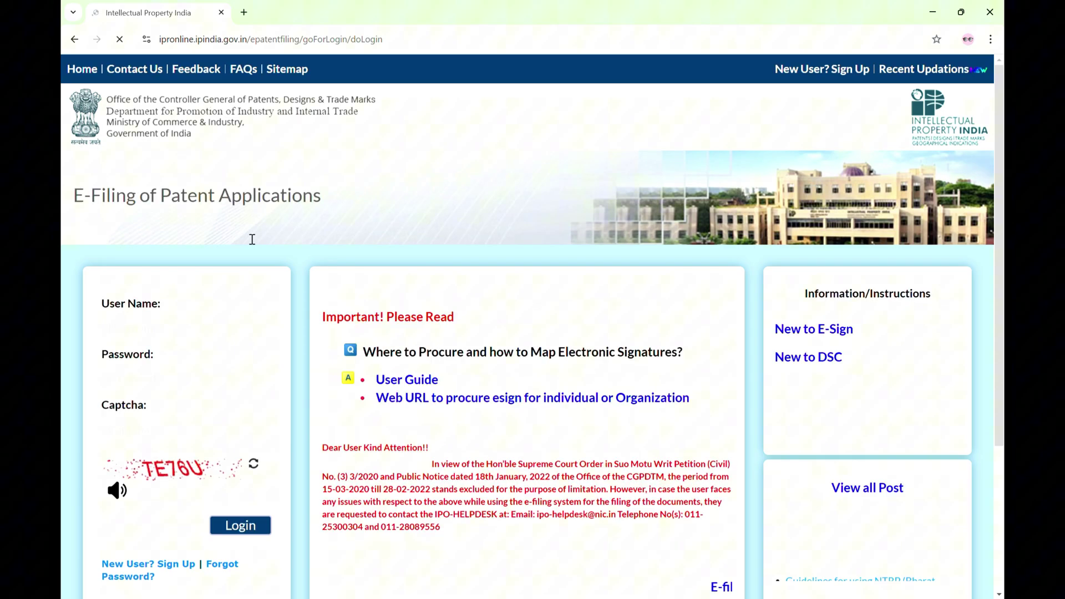
scroll(283, 405, down, 2)
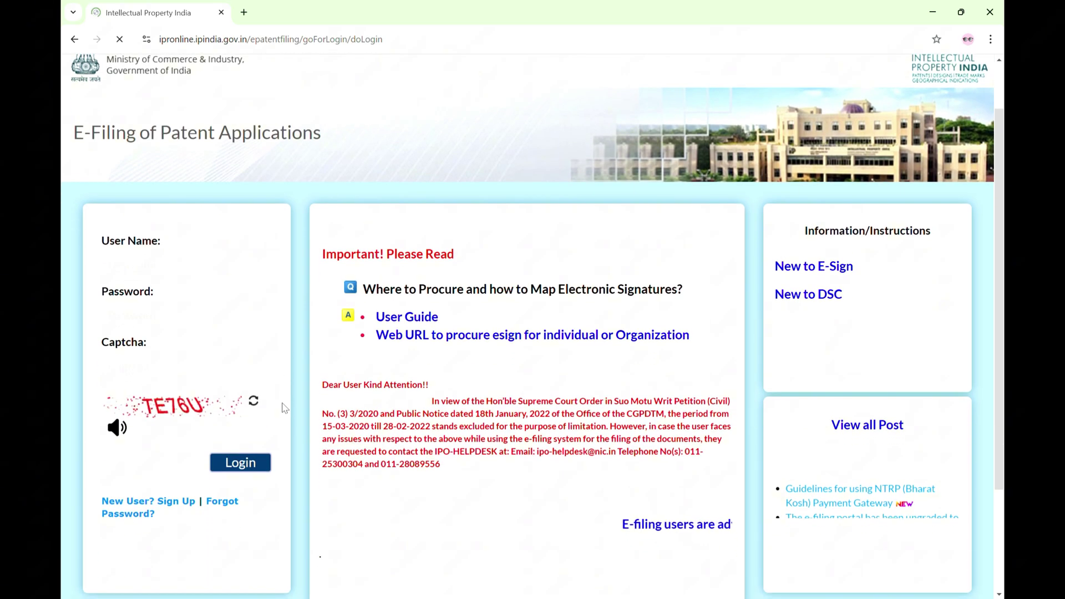
scroll(250, 458, down, 2)
click(172, 441)
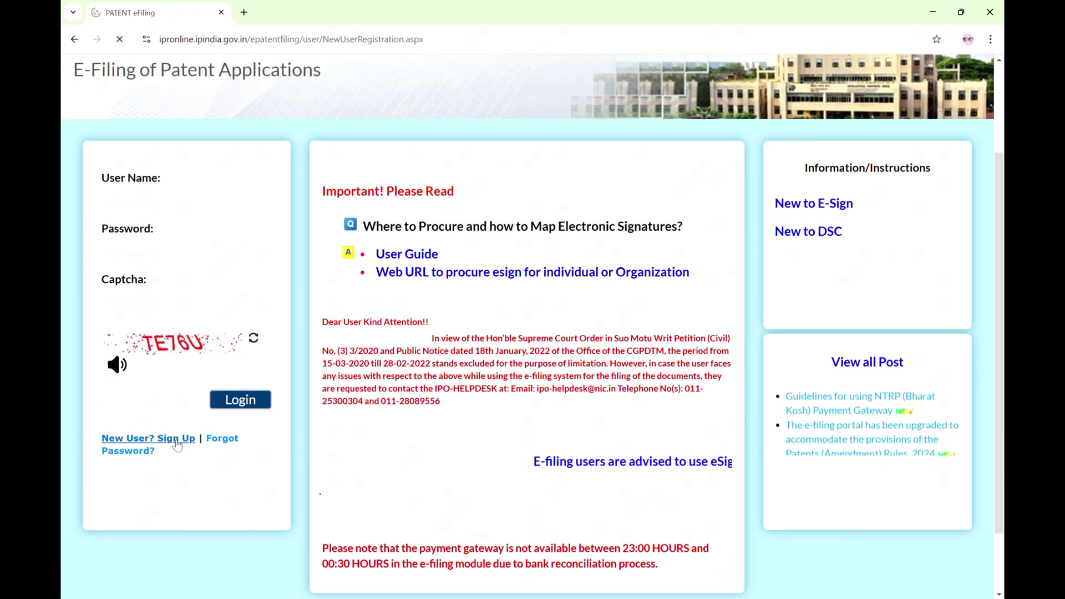
click(73, 39)
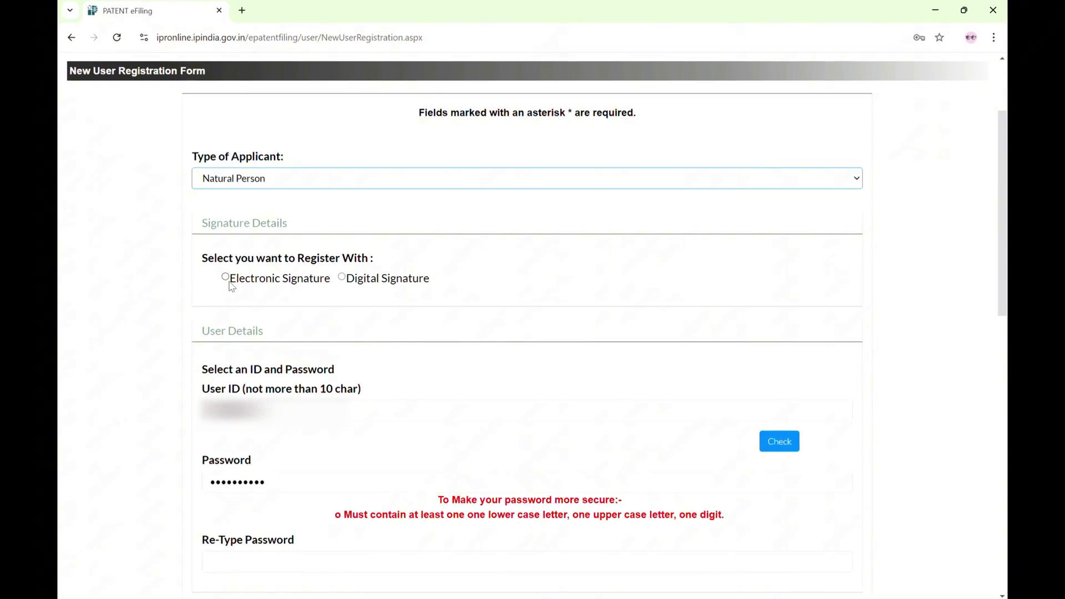
Step: Choose Electronic Signature registration after reviewing the digital signature phase-out warning
click(227, 278)
click(337, 277)
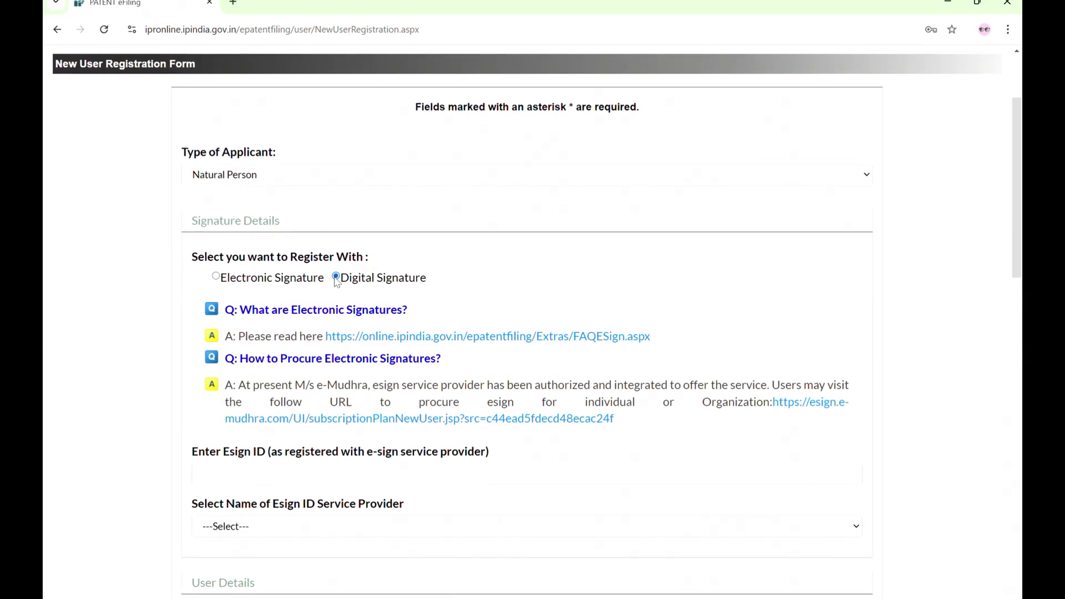
mouse_move(279, 309)
mouse_down()
mouse_move(807, 313)
mouse_move(903, 332)
mouse_move(292, 330)
mouse_move(359, 336)
mouse_up()
click(357, 336)
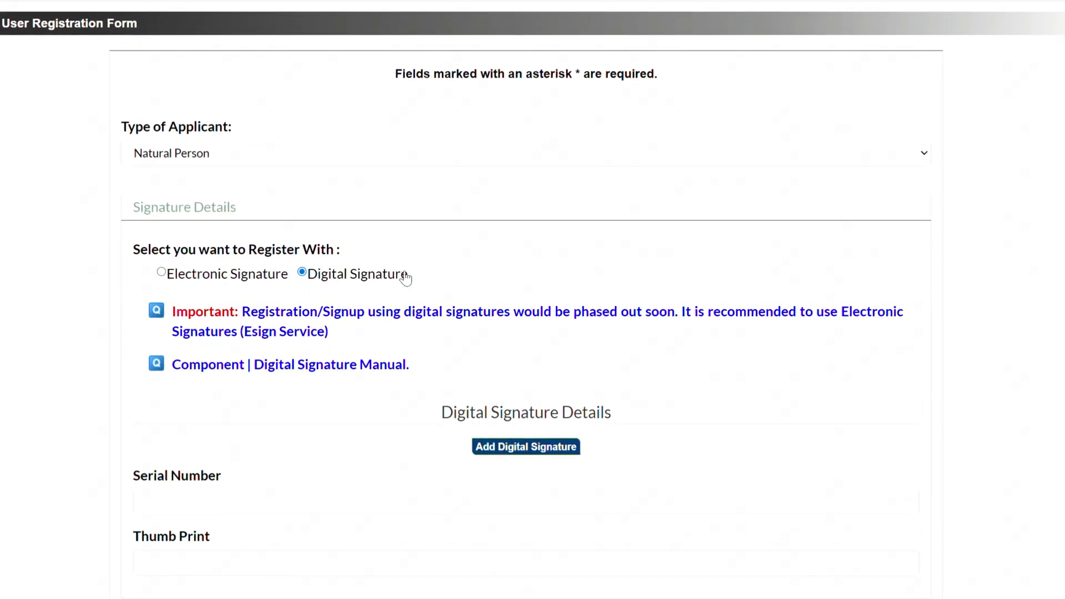
click(167, 273)
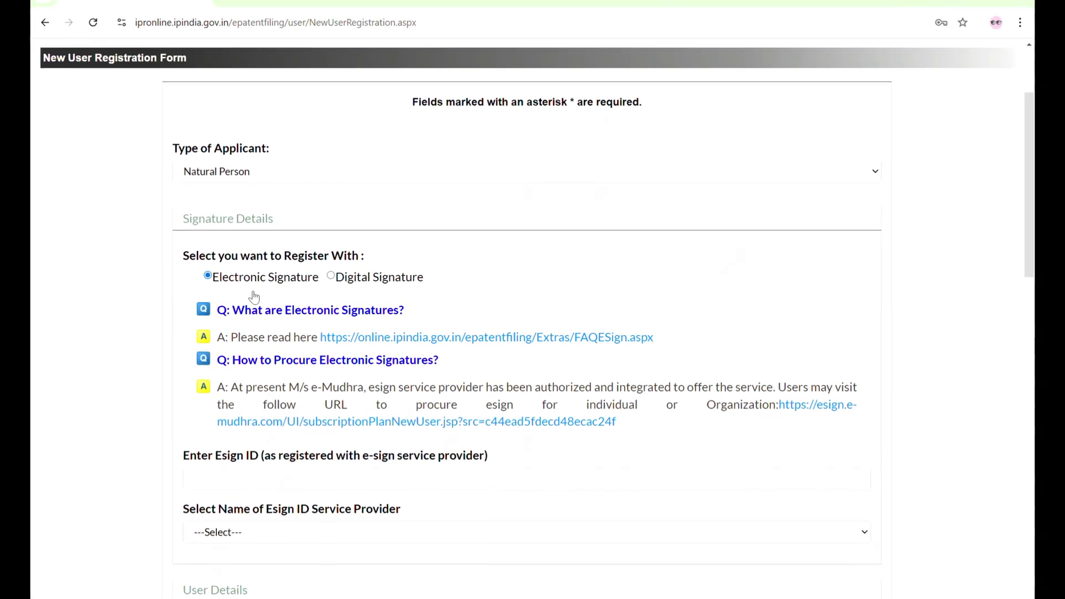
Step: Open the eSign FAQ page from the 'What are Electronic Signatures?' link
click(416, 338)
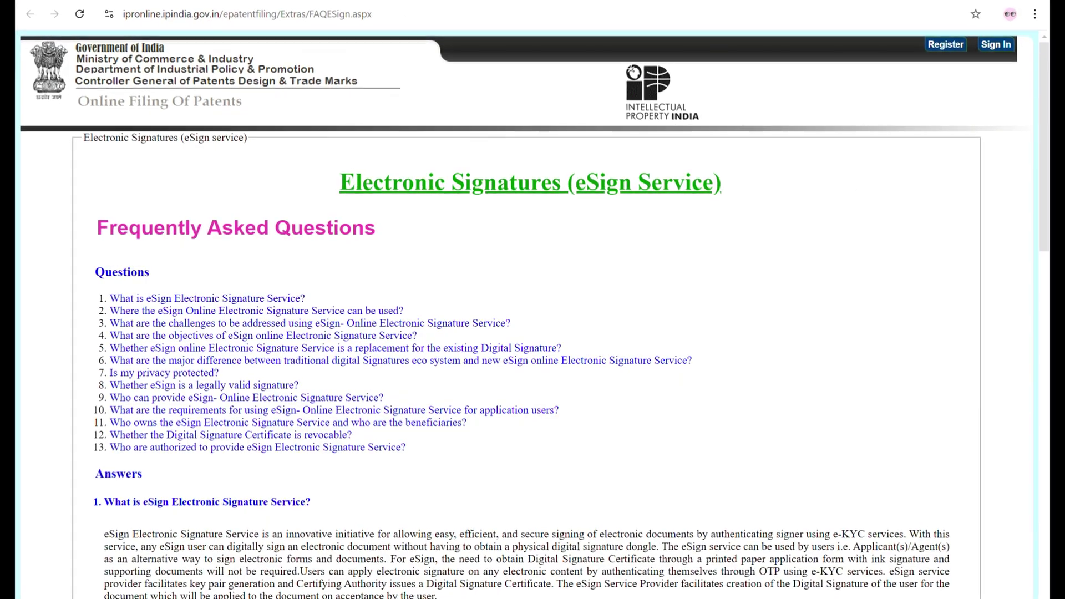
scroll(288, 262, down, 2)
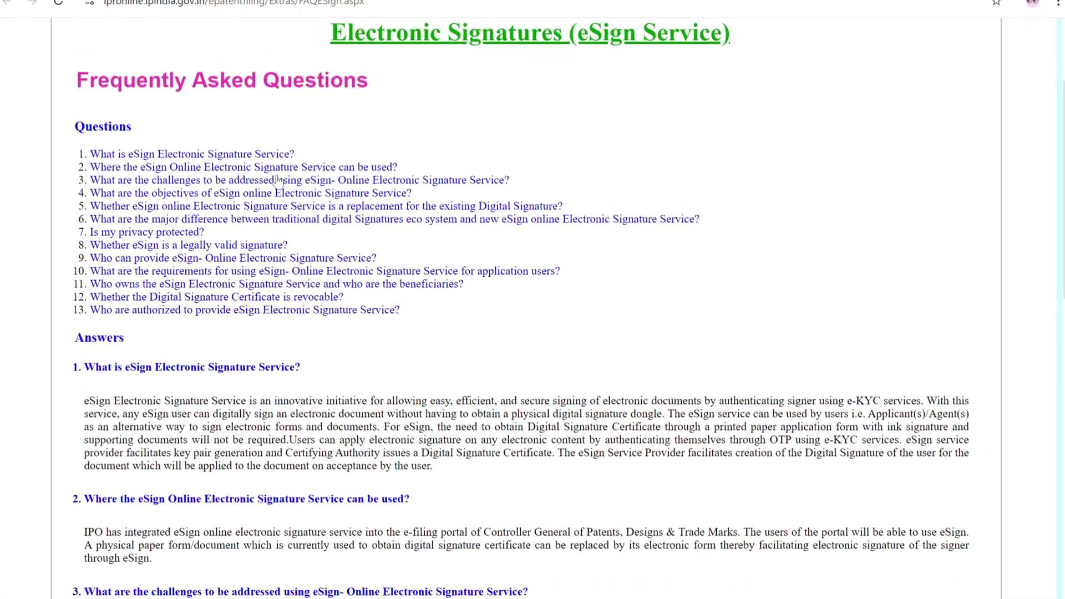
scroll(250, 375, down, 3)
scroll(276, 444, down, 4)
scroll(276, 443, down, 5)
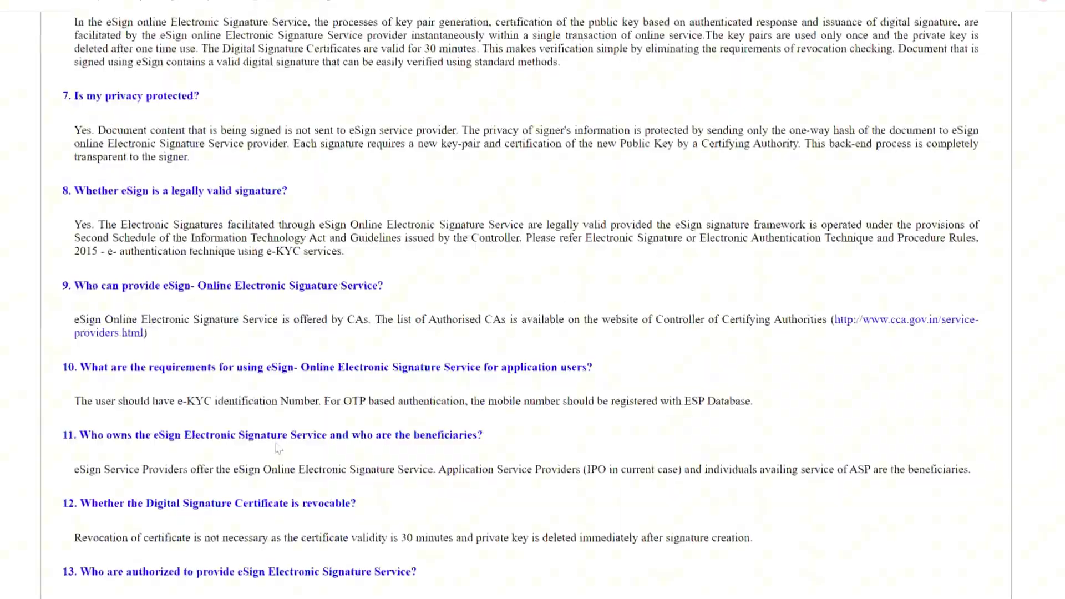
scroll(273, 442, up, 8)
scroll(273, 442, up, 5)
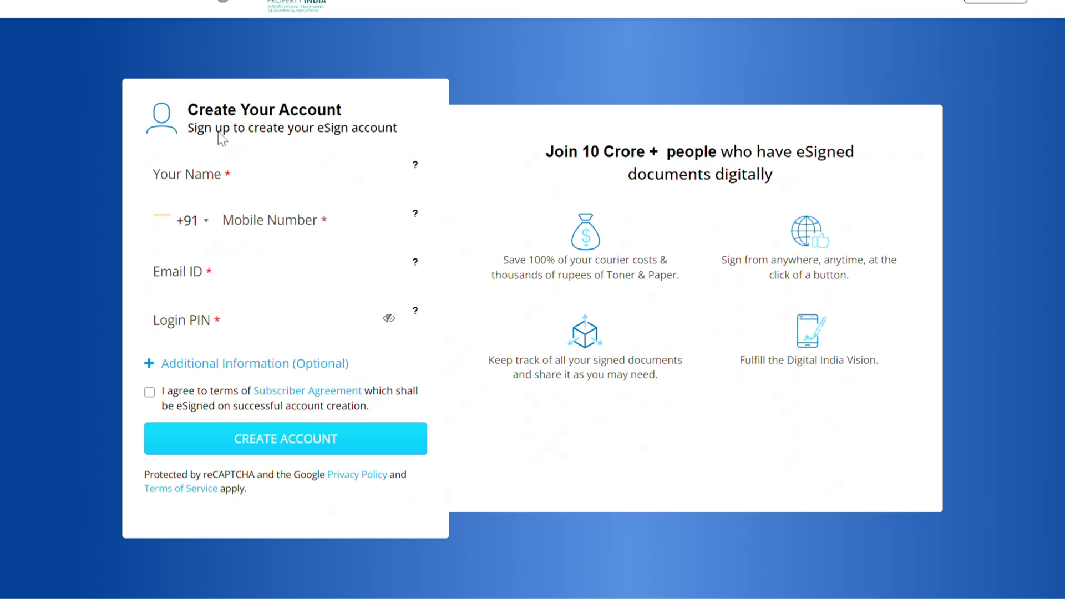
Step: Enter the name and other details, expand Additional Information, accept the subscriber agreement and create the account
click(342, 211)
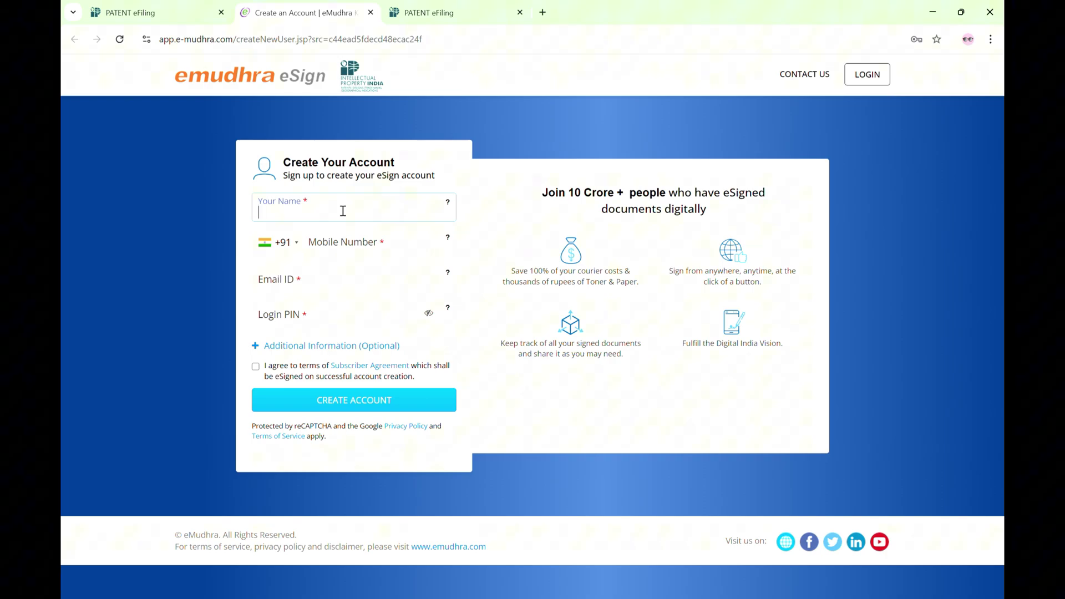
click(293, 349)
scroll(330, 417, down, 2)
scroll(331, 416, down, 1)
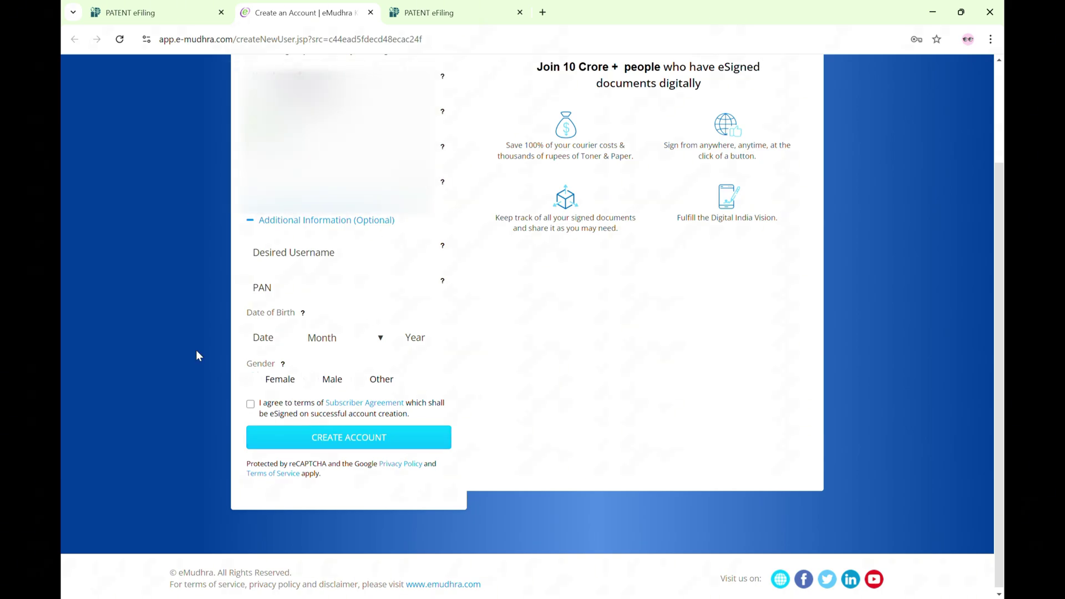
click(252, 406)
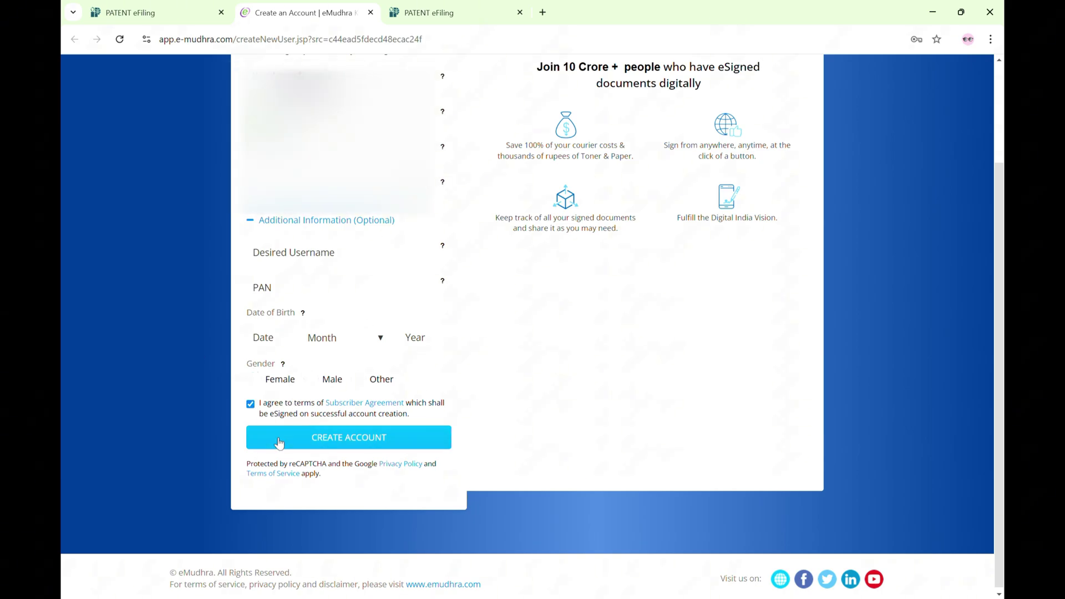
click(392, 438)
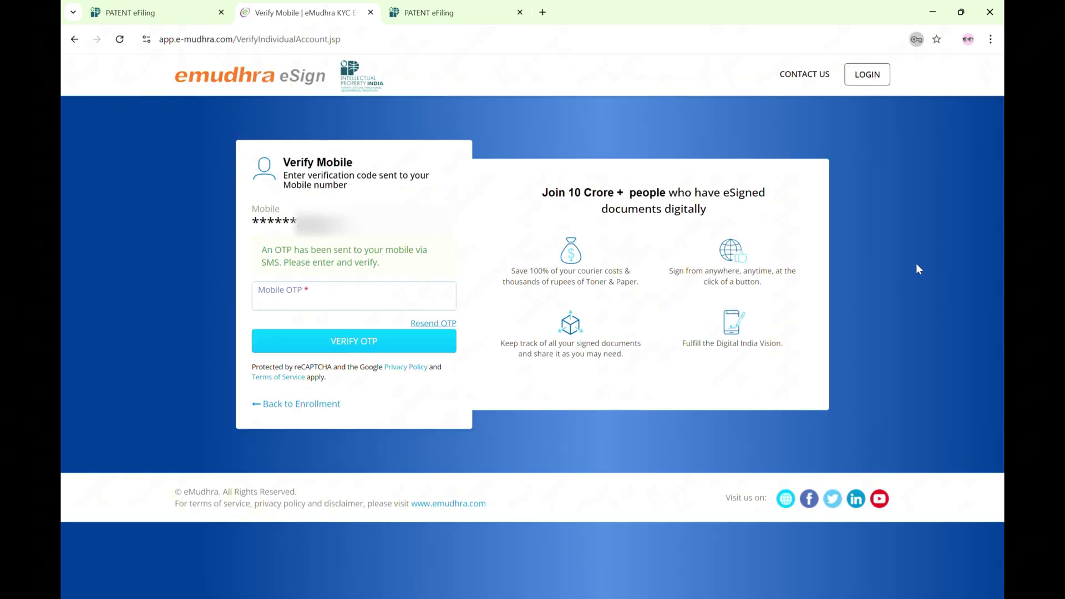
Step: Enter the SMS OTP to verify the mobile number
click(278, 299)
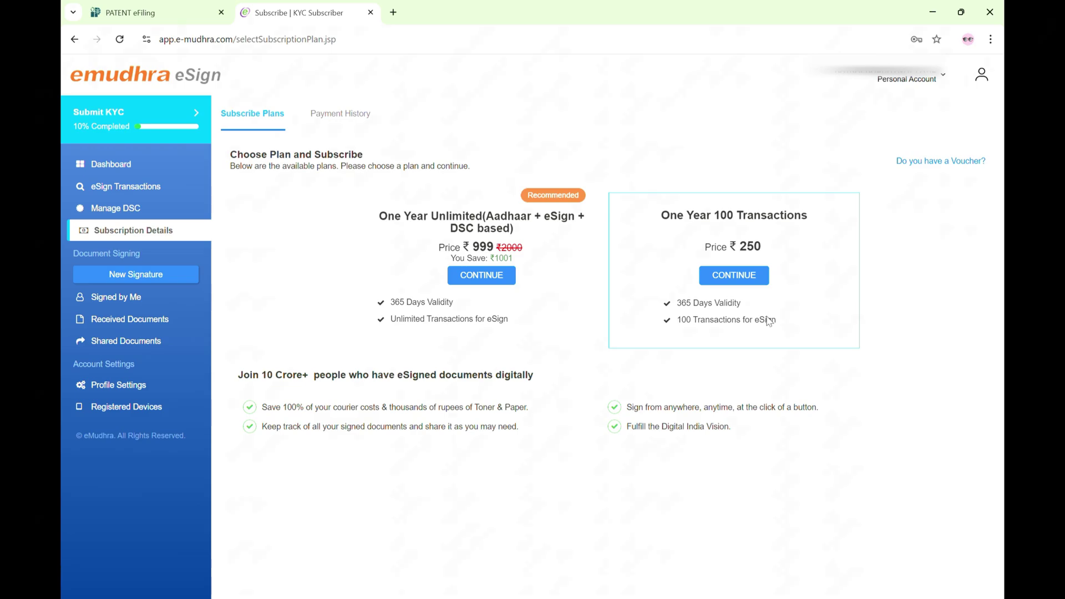
Step: Choose the One Year 100 Transactions plan and check its GST and total amount
click(734, 275)
drag(800, 181, 845, 193)
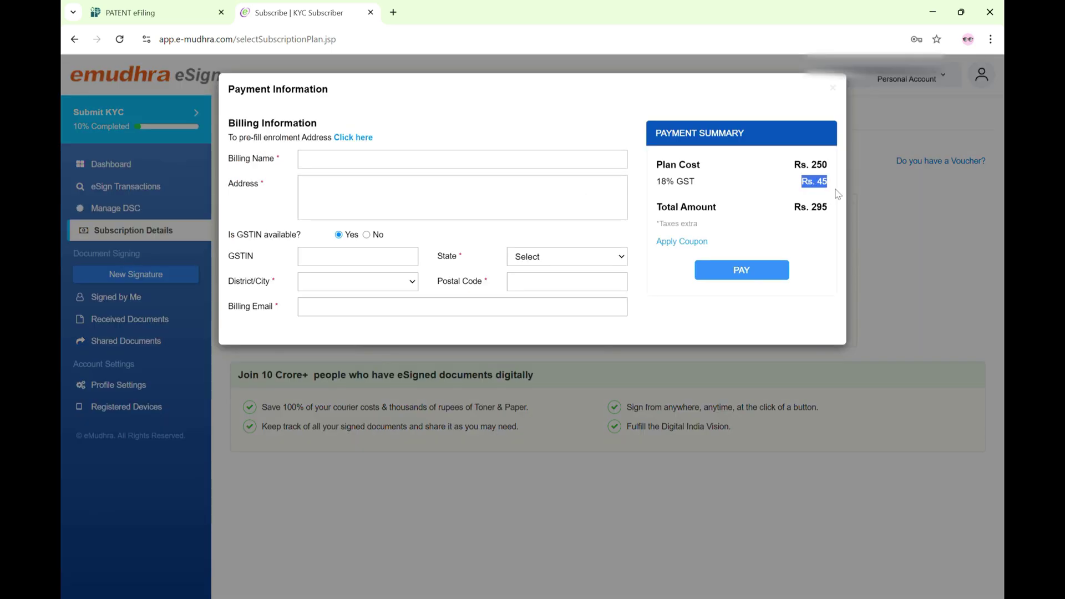
click(833, 216)
drag(832, 211, 793, 213)
click(827, 209)
Step: Fill the billing name, no GSTIN, Maharashtra and Pune, and submit for payment
click(357, 160)
key(ctrl+v)
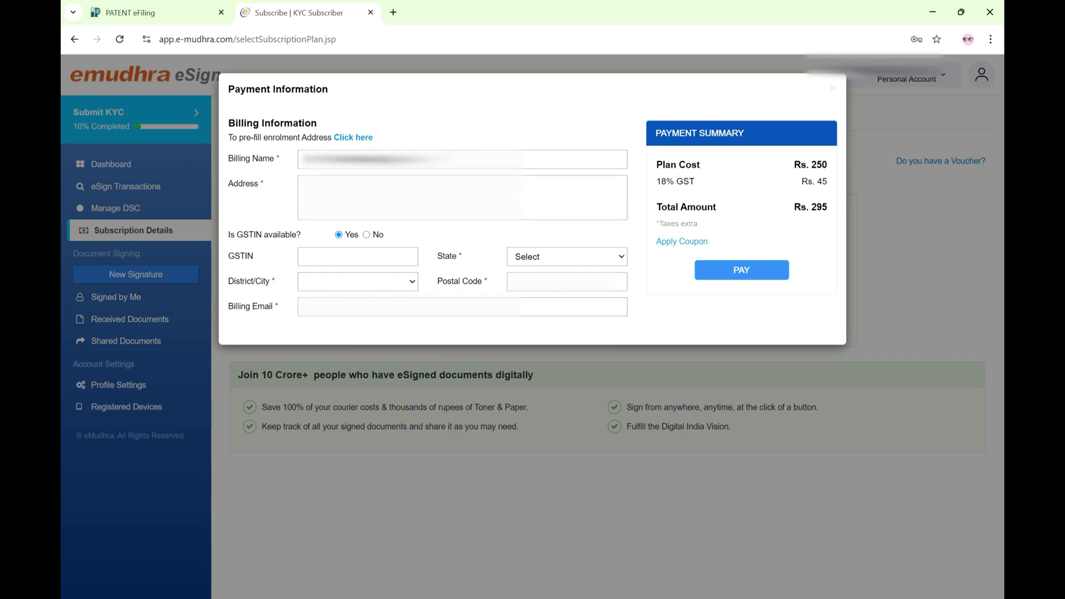
click(351, 259)
click(366, 234)
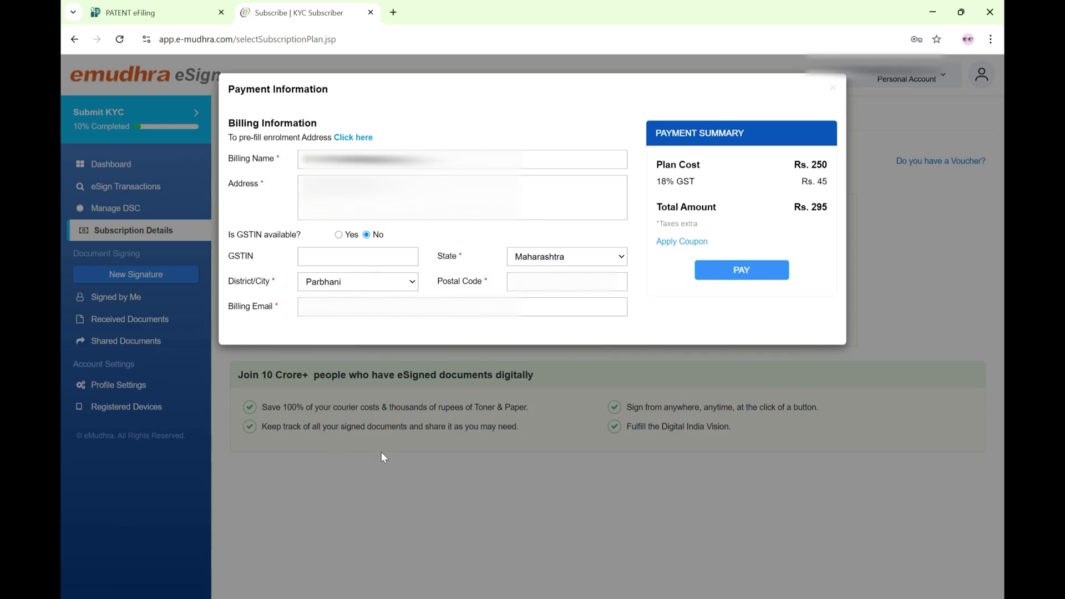
click(548, 291)
text(user@gmail.com)
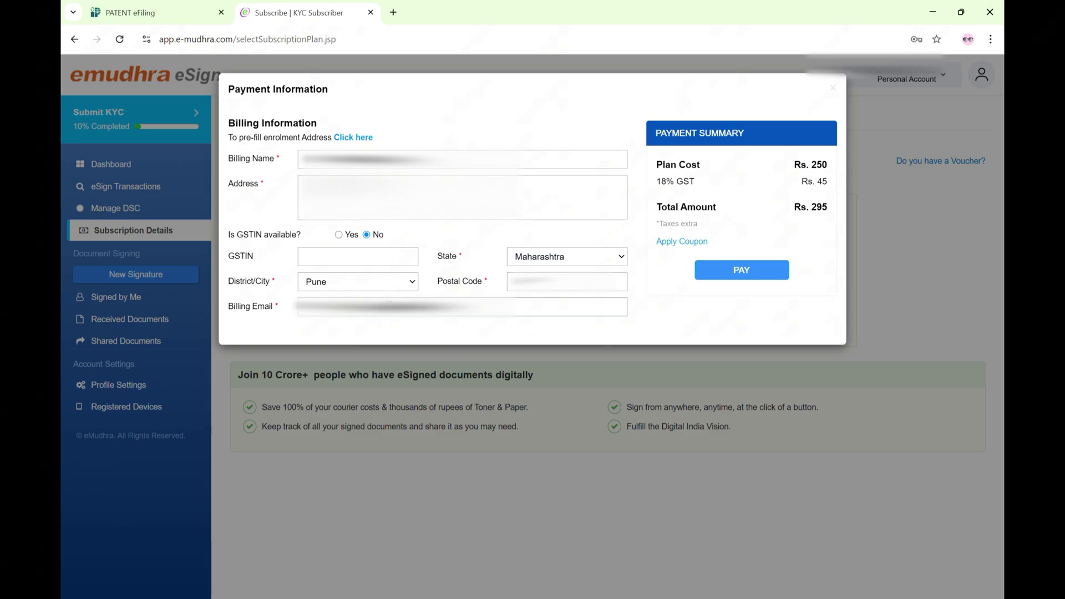
click(741, 271)
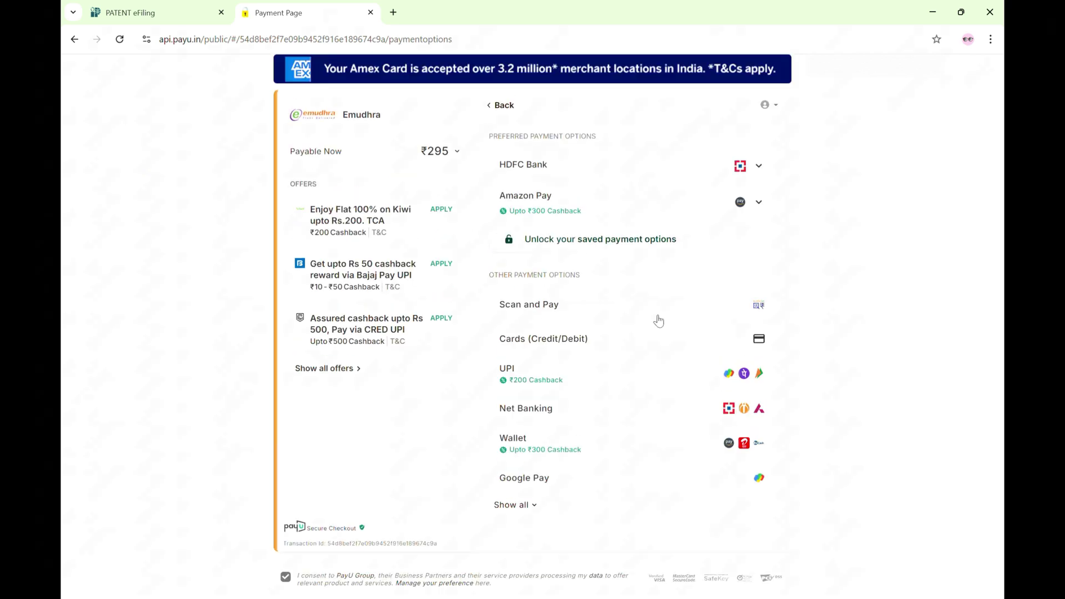
Step: Look at the Scan and Pay, UPI and Google Pay options, then leave PayU without paying
click(546, 304)
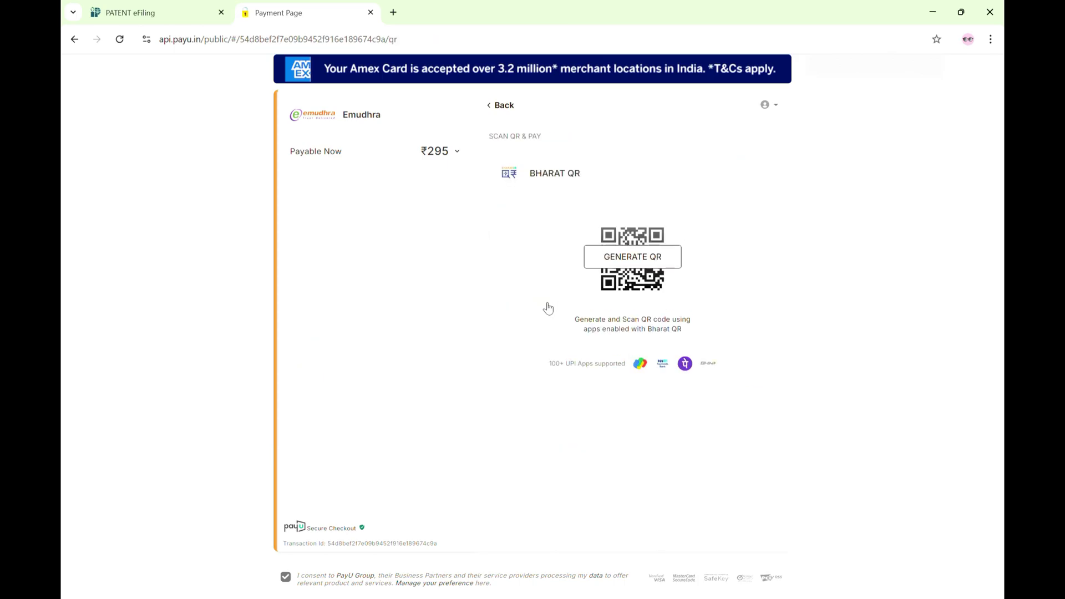
click(499, 105)
click(547, 373)
scroll(632, 380, down, 1)
scroll(624, 418, down, 1)
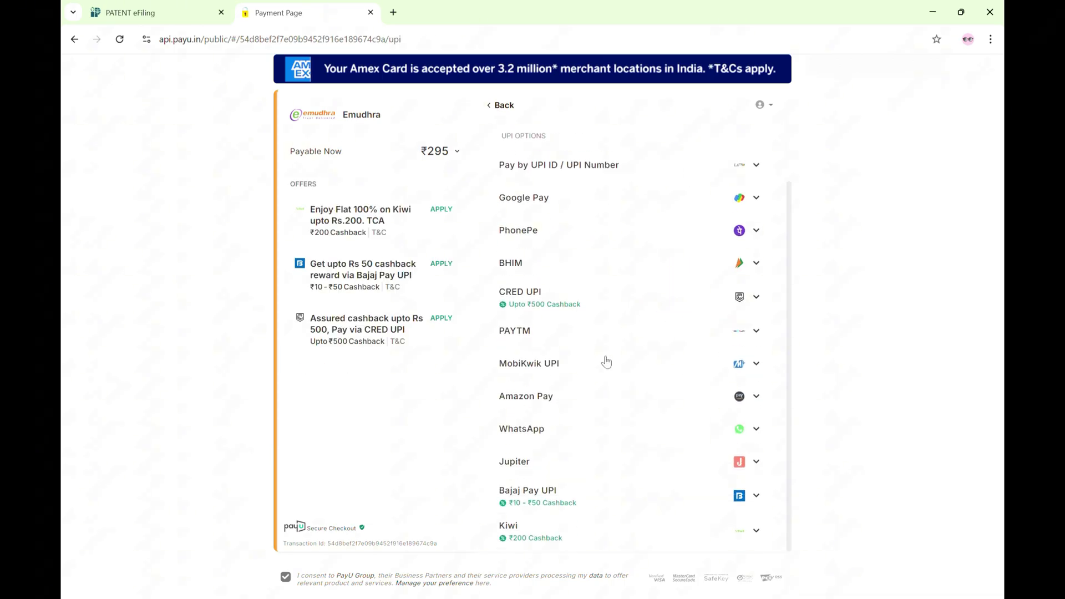
scroll(605, 360, up, 2)
click(721, 321)
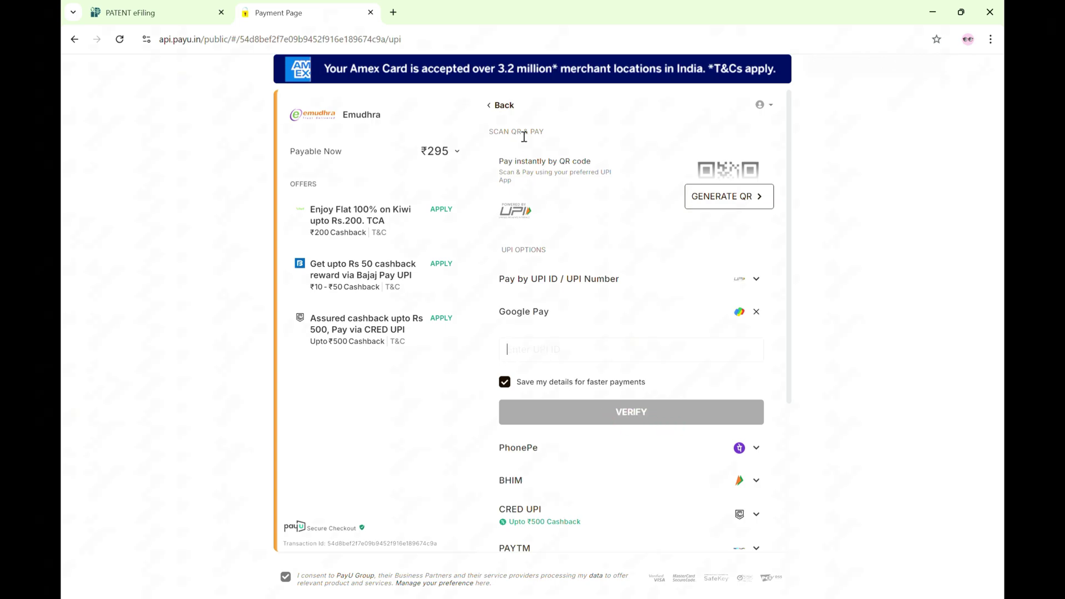
click(504, 108)
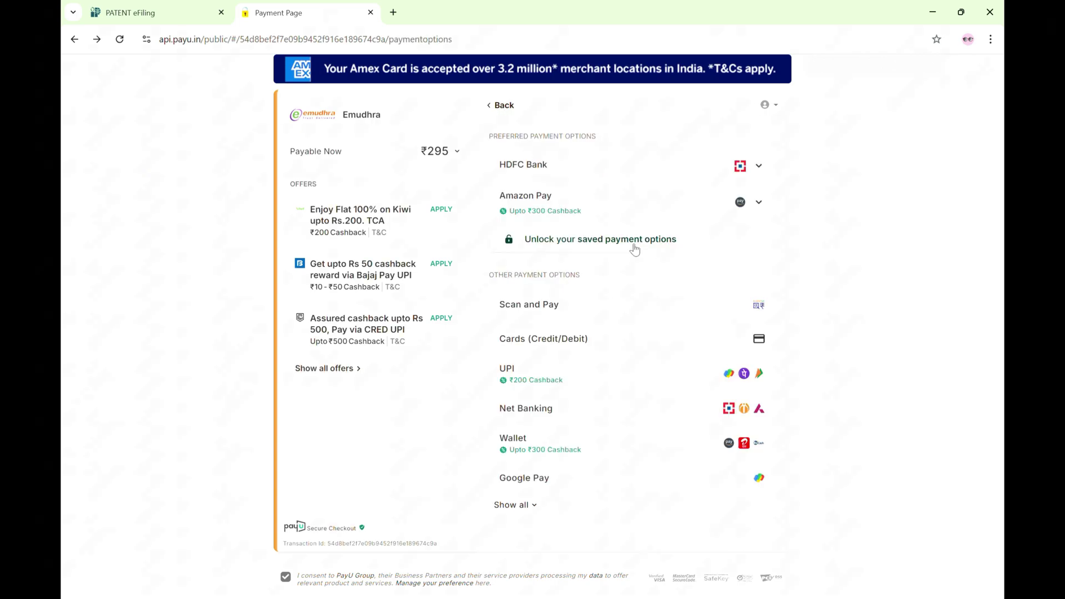
click(573, 307)
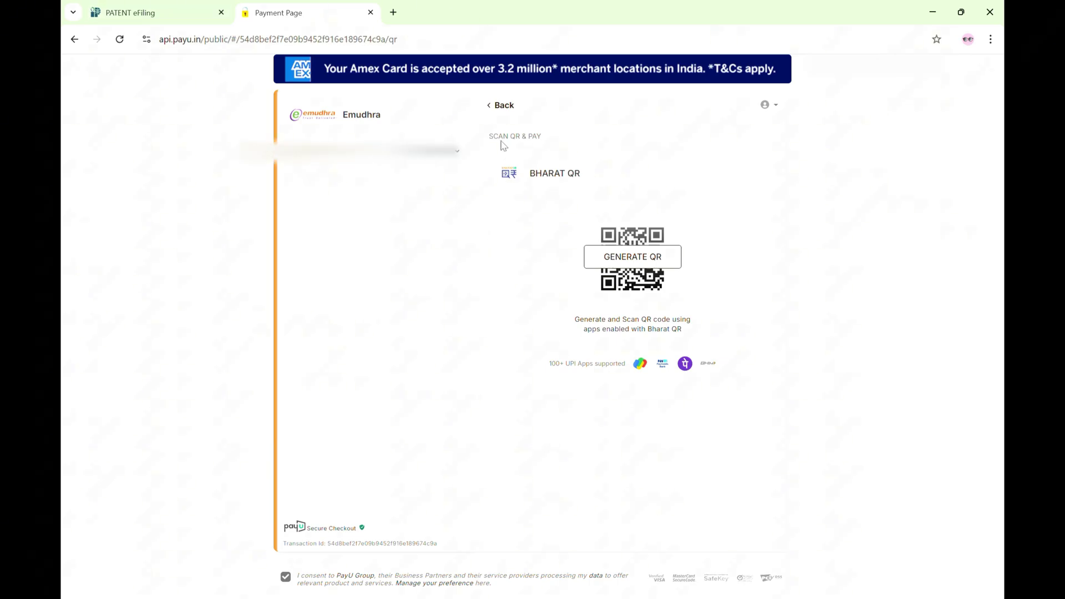
click(506, 108)
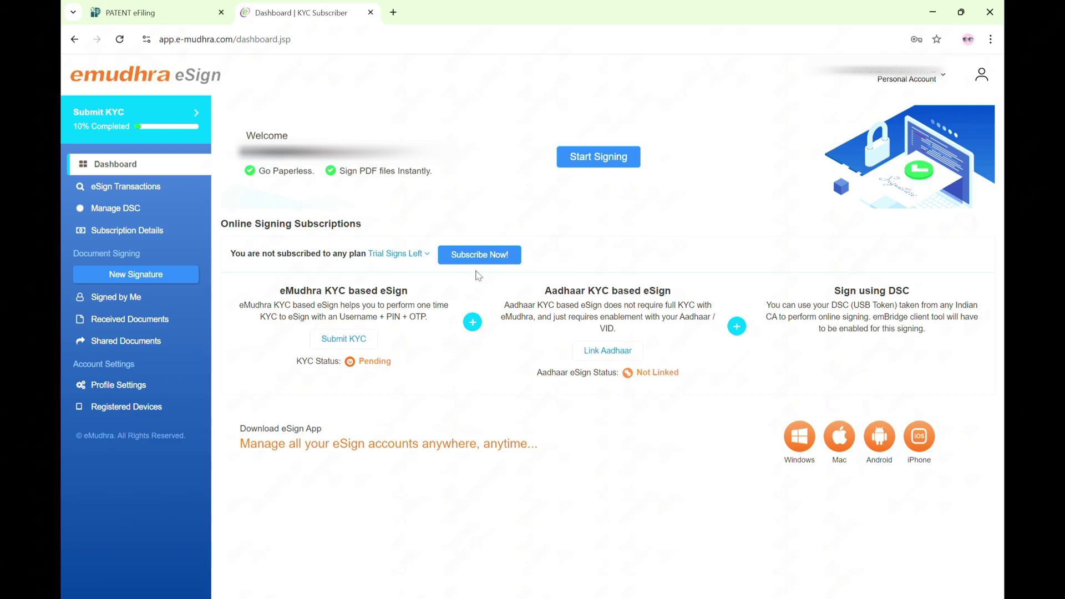
Step: Open the KYC form and confirm Basic Information with the pasted SMS OTP
click(364, 342)
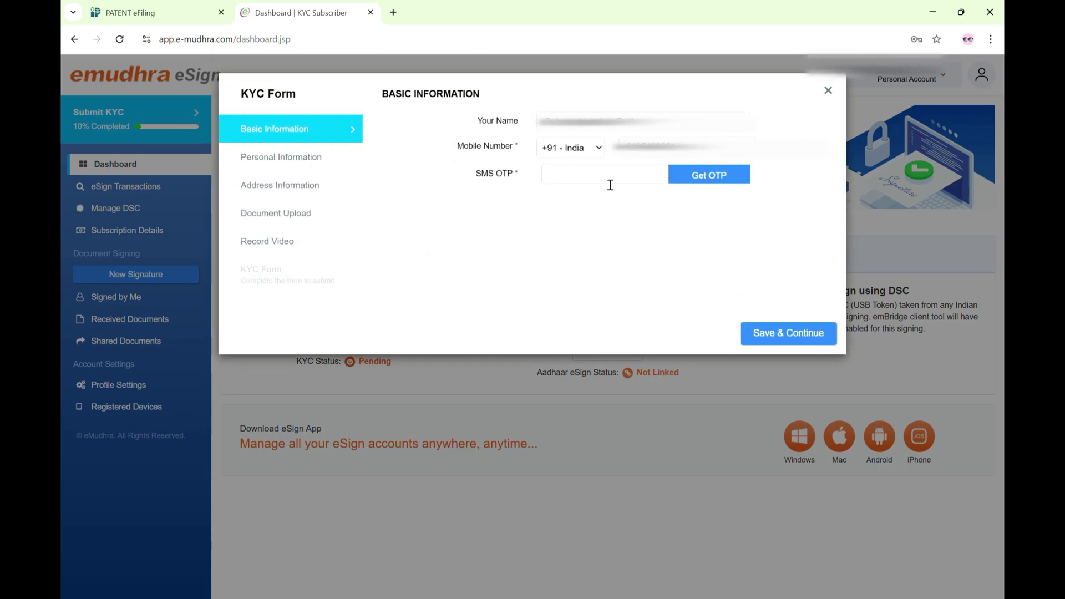
click(709, 175)
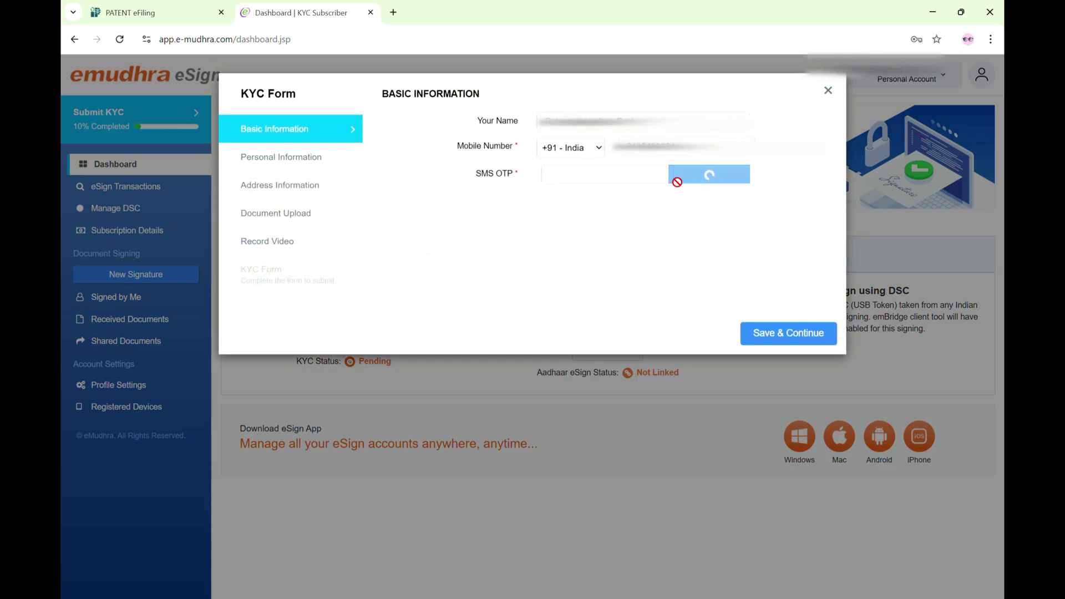
click(681, 230)
click(593, 177)
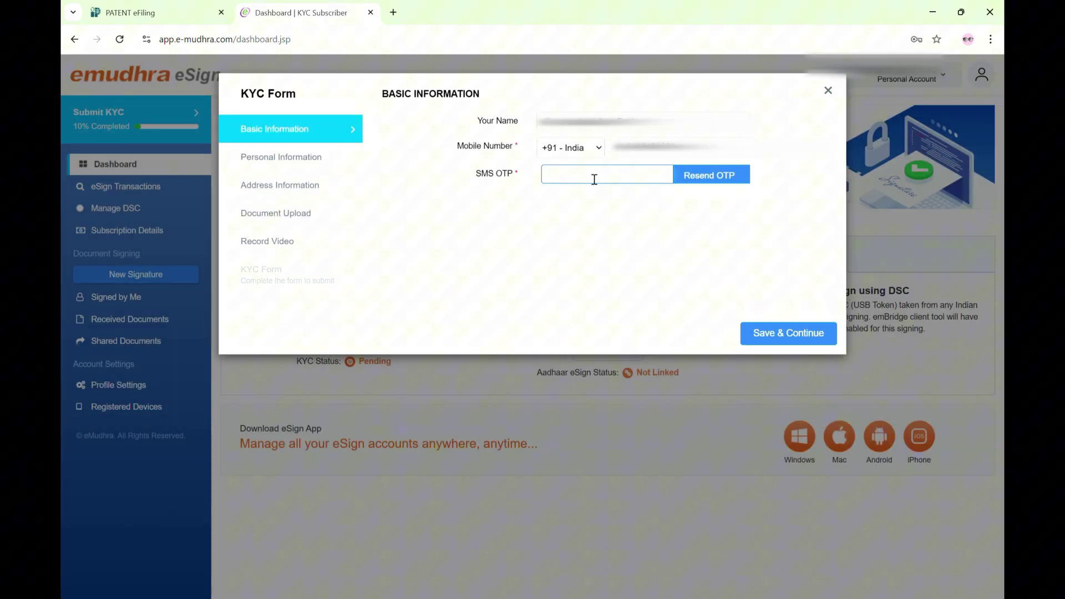
key(ctrl+v)
click(724, 332)
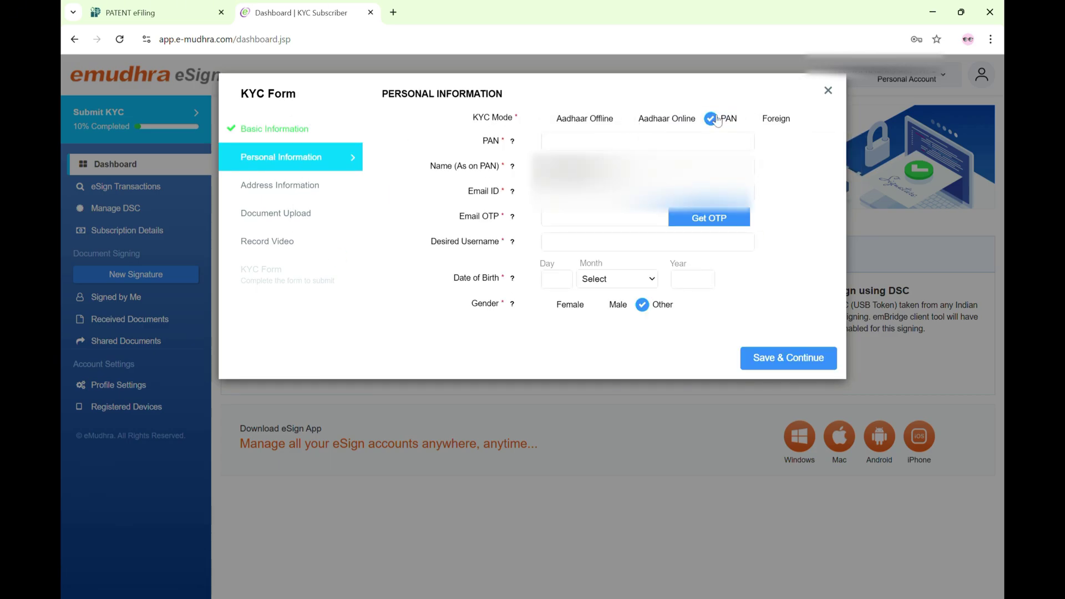
Step: Enter the PAN, name and email details on the Personal Information step
click(546, 145)
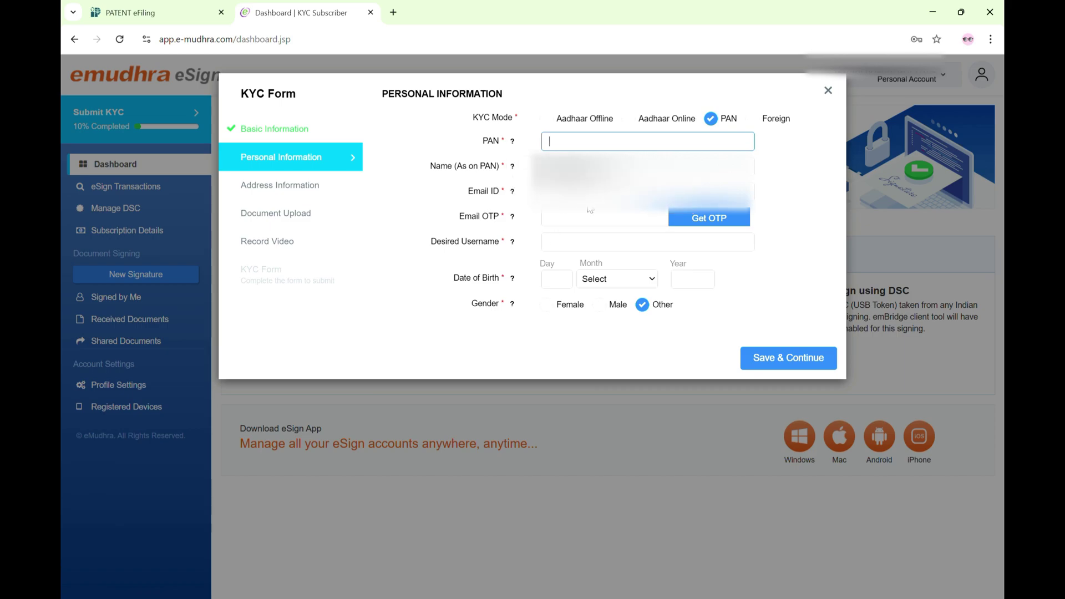
click(571, 223)
click(594, 149)
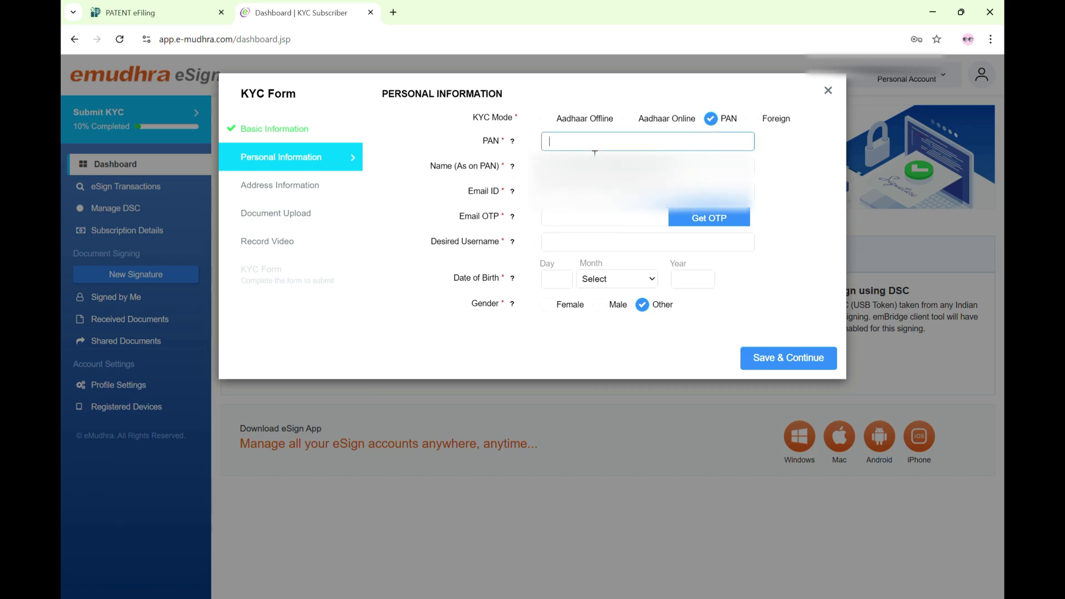
click(585, 222)
text(••••)
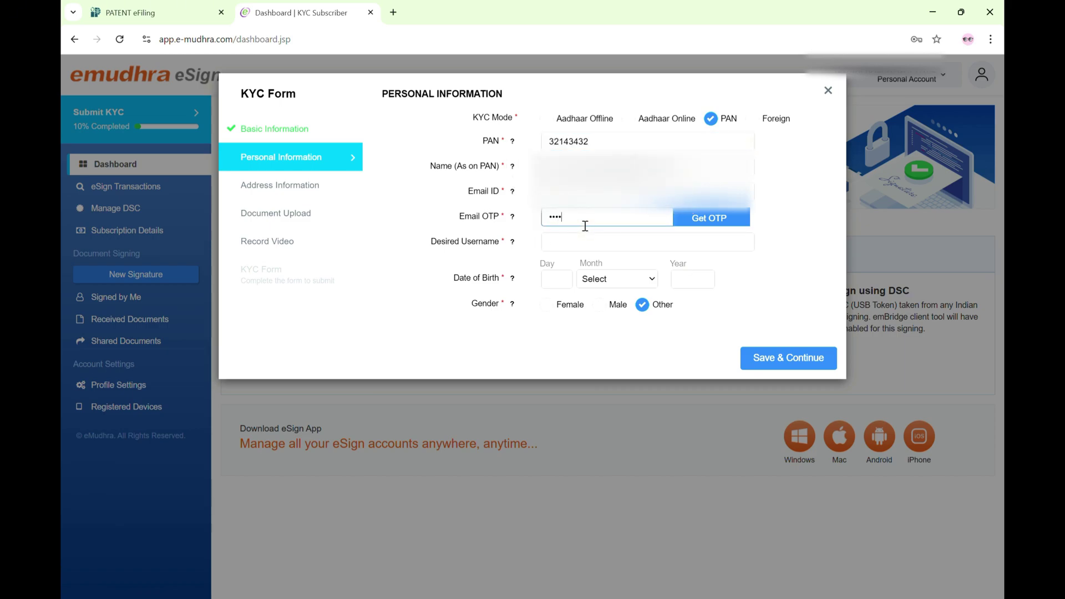
key(ctrl+a)
text(•••)
key(ctrl+a)
text(•••)
text(•)
Step: Request the email OTP, then fill in the desired username and date of birth
click(744, 220)
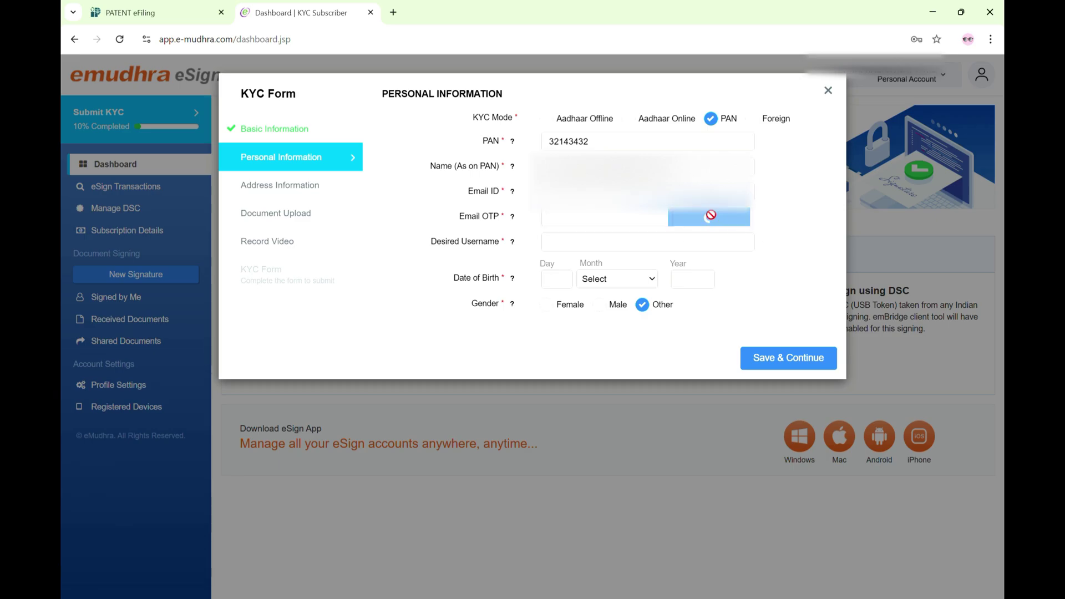
click(636, 234)
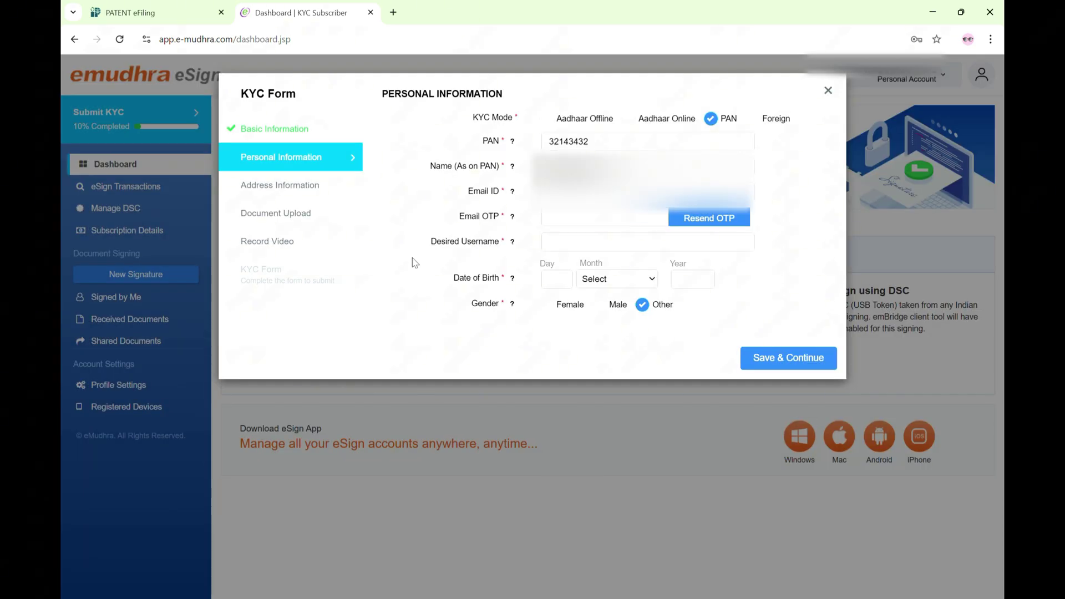
click(592, 247)
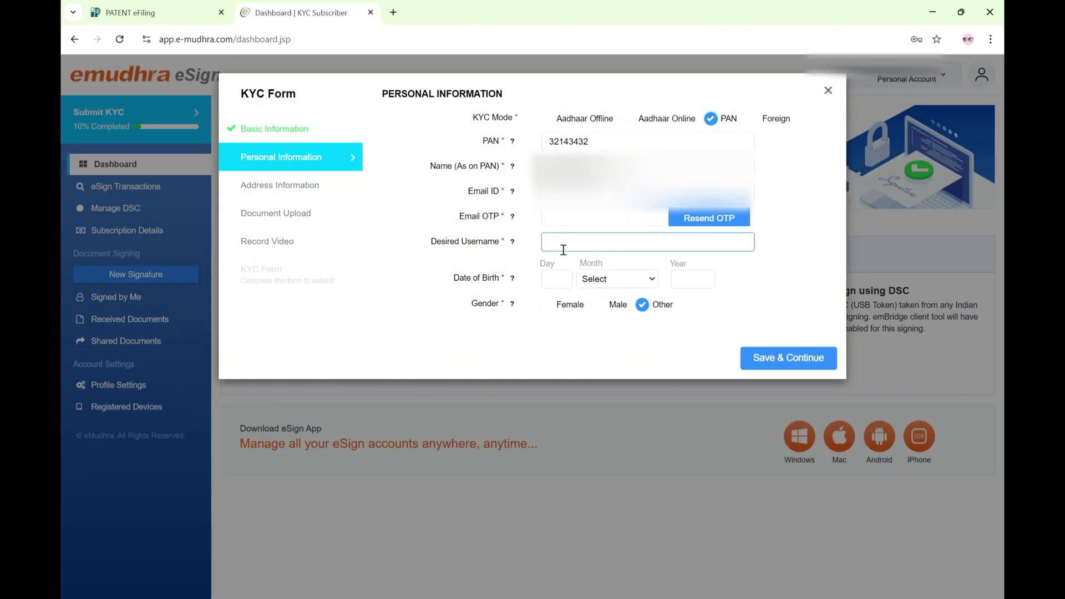
click(556, 284)
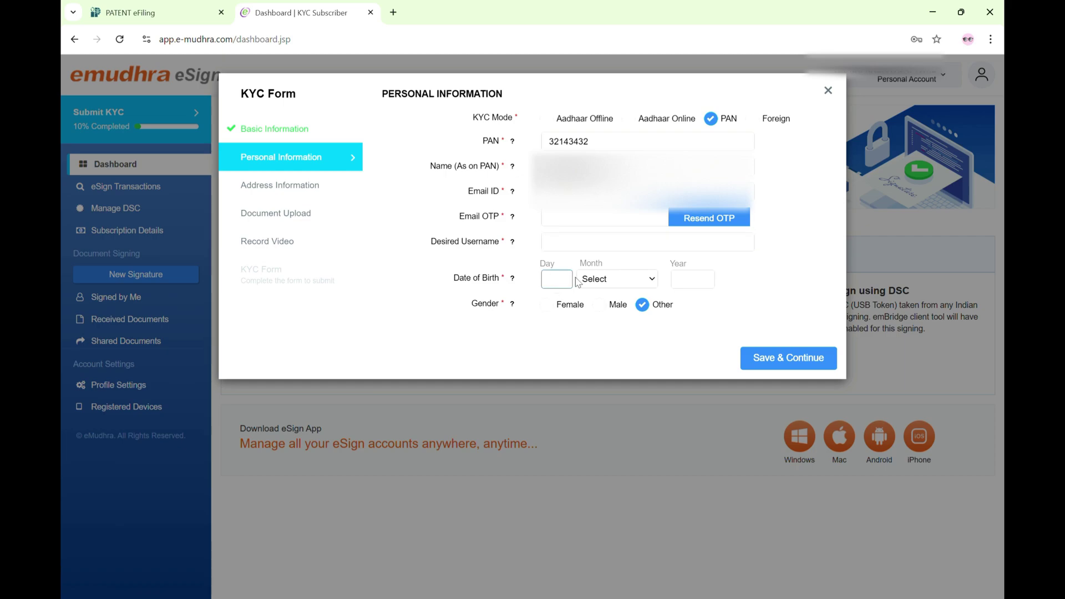
click(627, 275)
Step: Fill the Address Information postal address, state and district
click(314, 186)
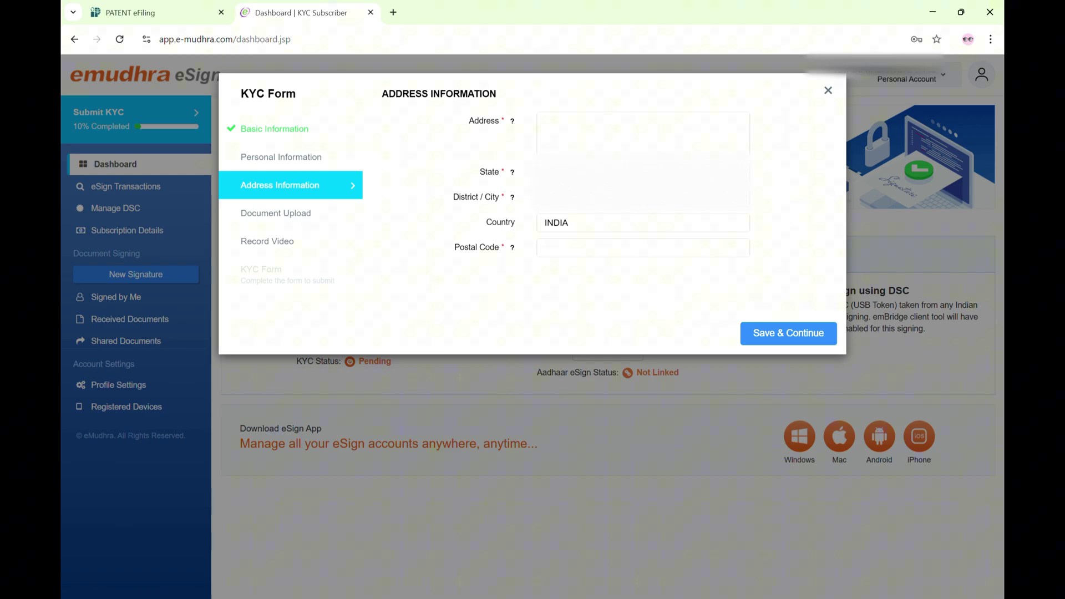
click(572, 134)
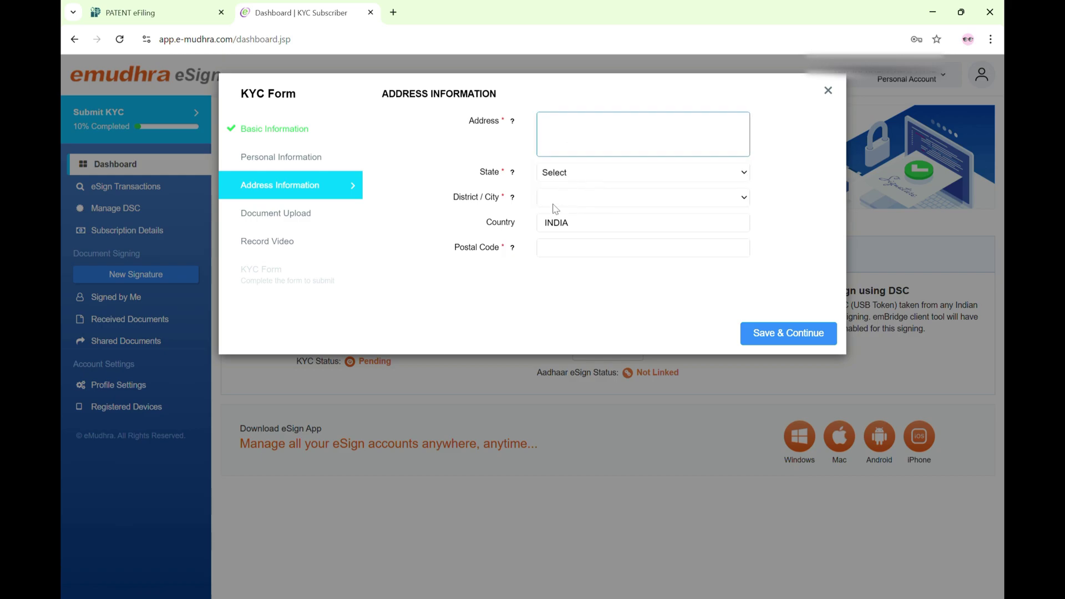
click(564, 174)
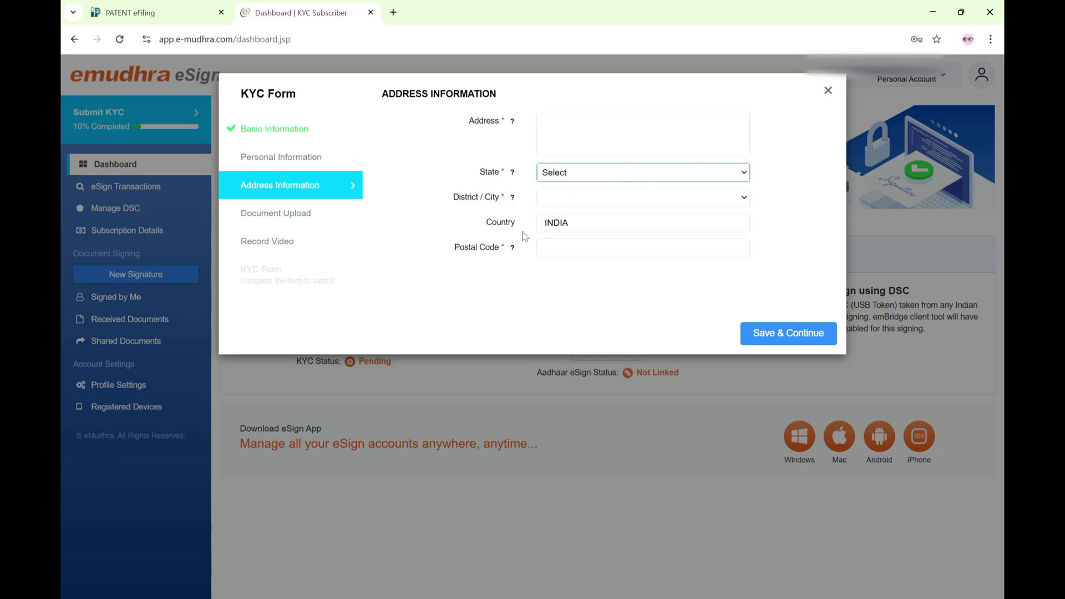
click(516, 238)
click(560, 201)
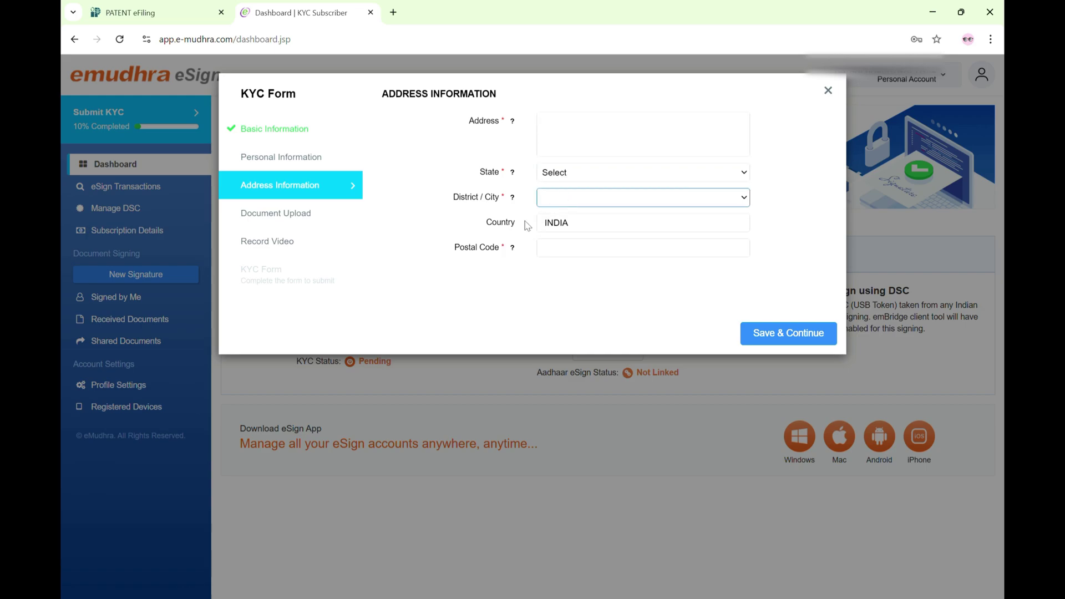
click(514, 254)
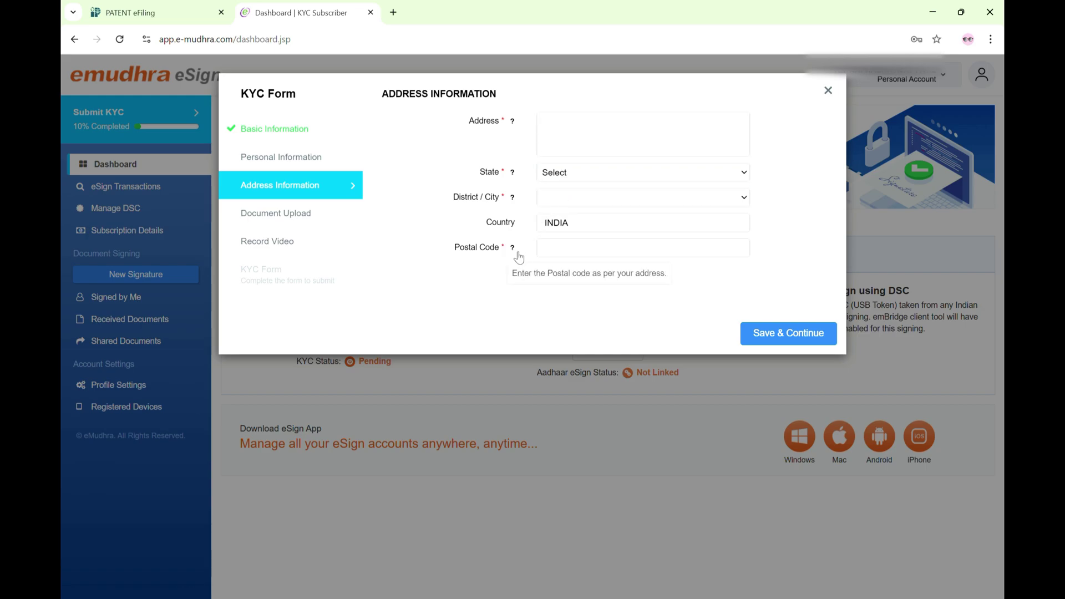
Step: Set Aadhaar as the address proof document type and move to Record Video
click(300, 217)
mouse_move(516, 170)
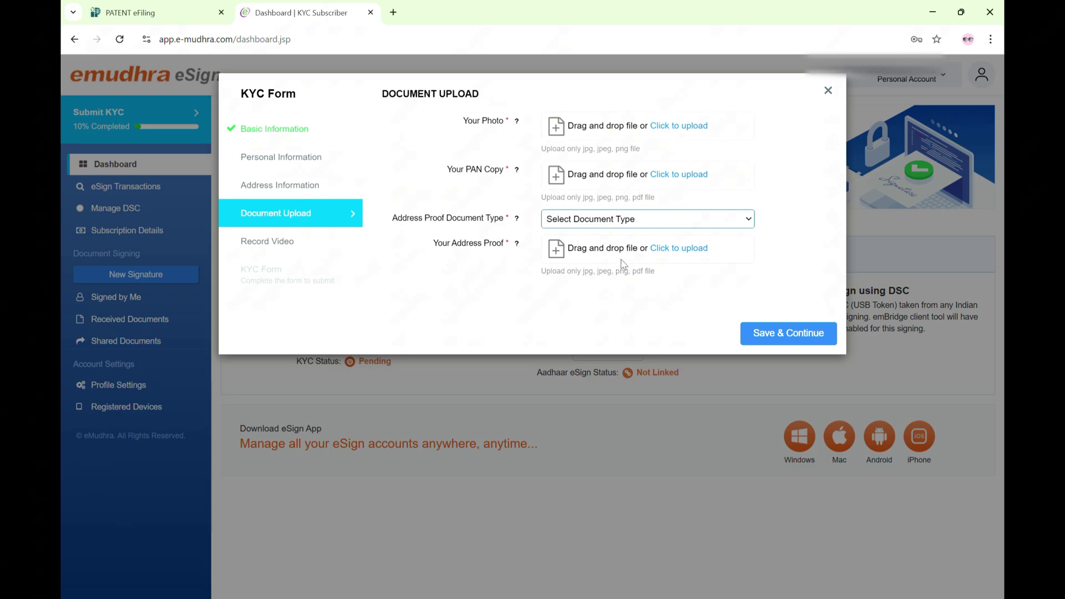
key(Down)
key(Down)
click(305, 246)
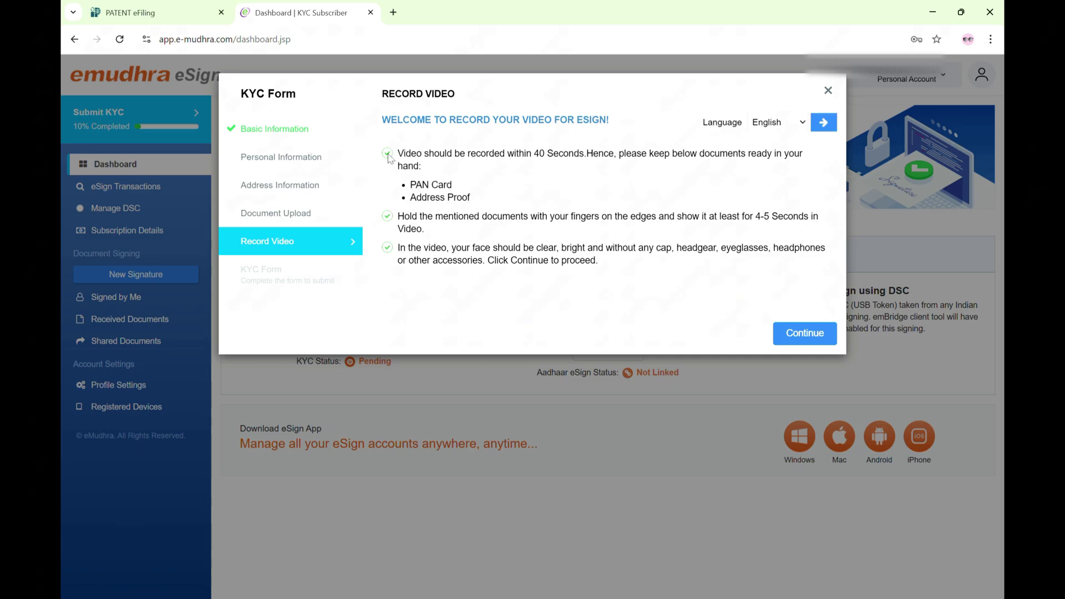
Step: Review the Record Video instructions on PAN Card, Address Proof and face visibility, then continue
mouse_move(396, 154)
mouse_down()
mouse_move(801, 158)
mouse_move(642, 181)
mouse_up()
drag(494, 182, 411, 221)
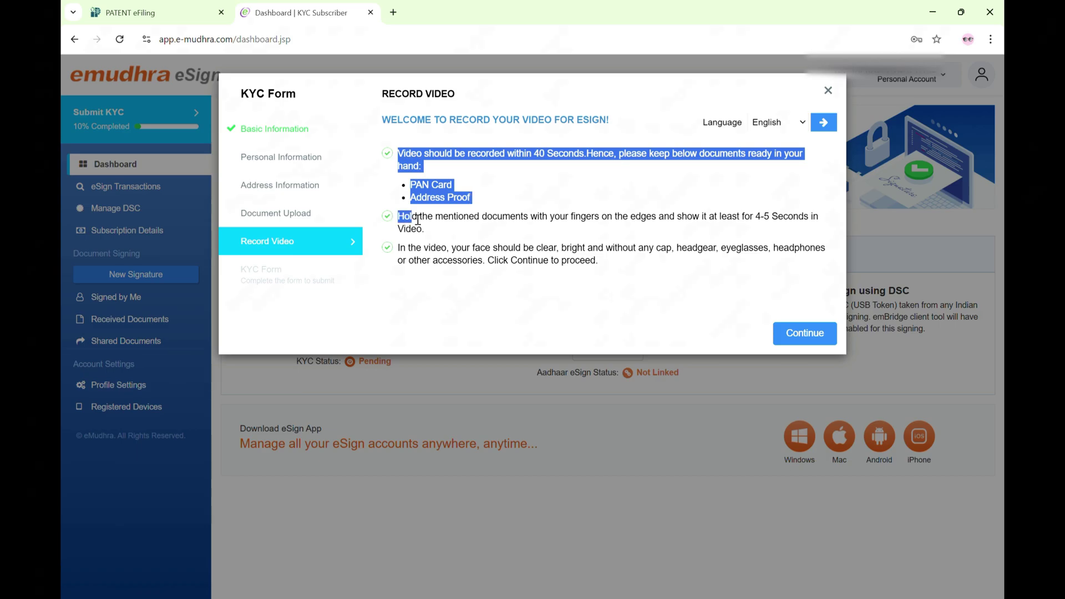
click(477, 220)
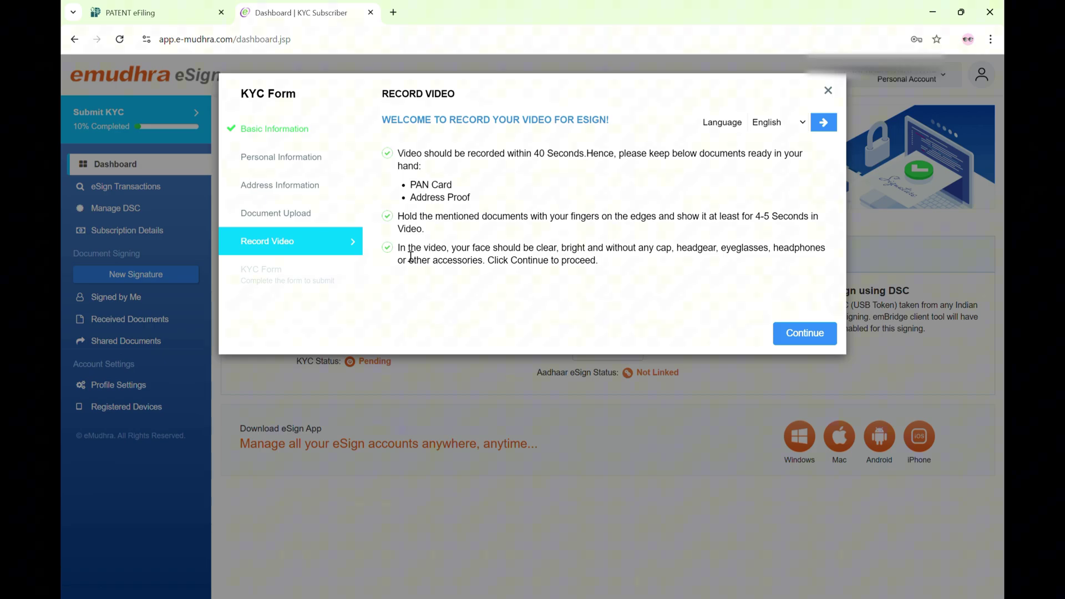
drag(409, 249, 610, 263)
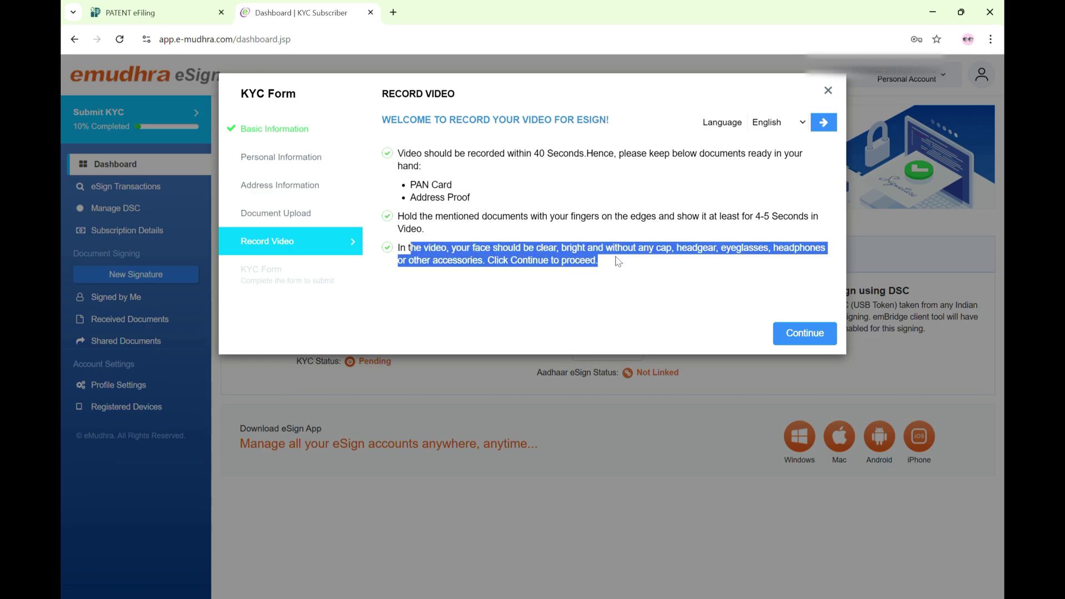
click(623, 267)
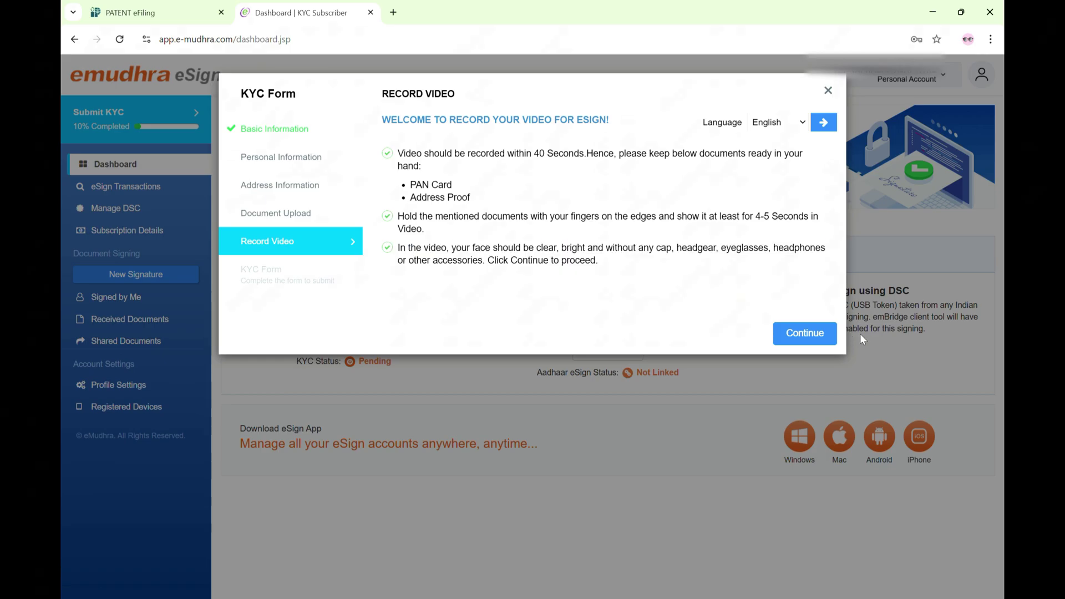
click(803, 334)
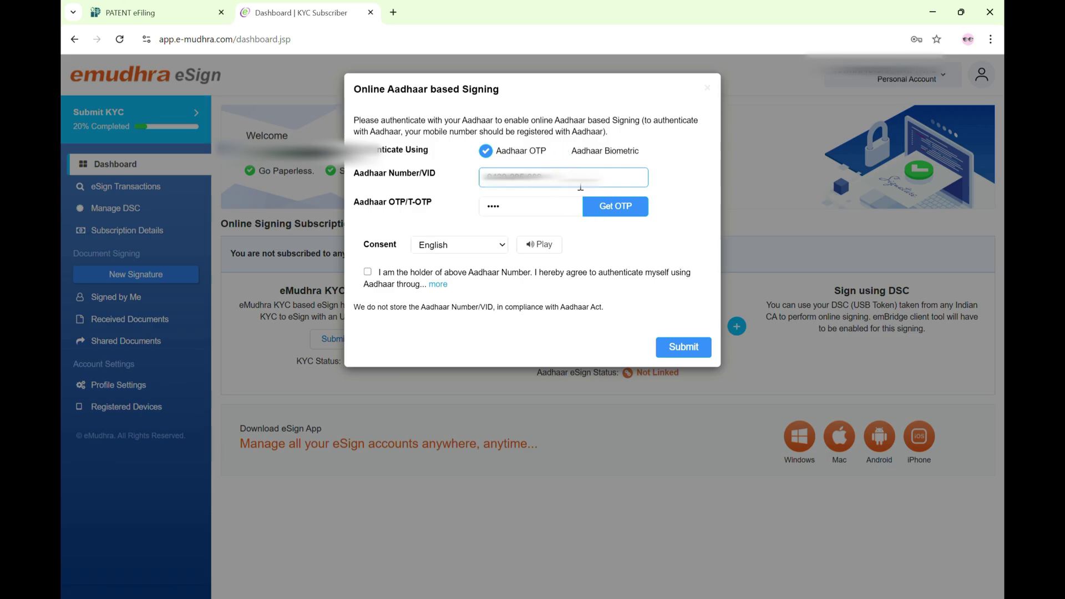
Step: Accept the Aadhaar holder consent and close the Aadhaar signing dialog
click(682, 170)
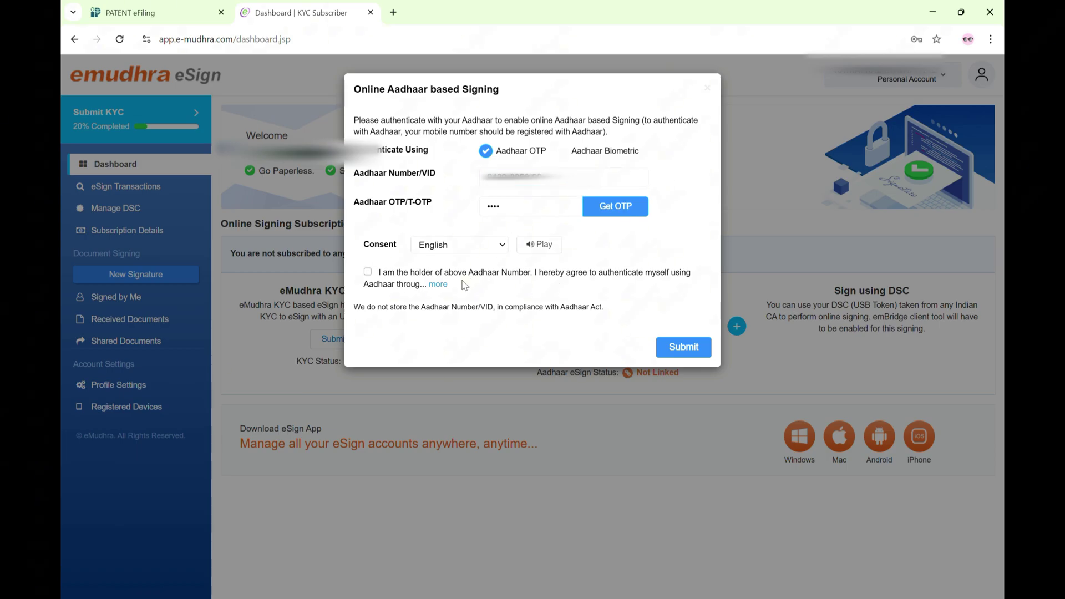
click(368, 273)
click(708, 89)
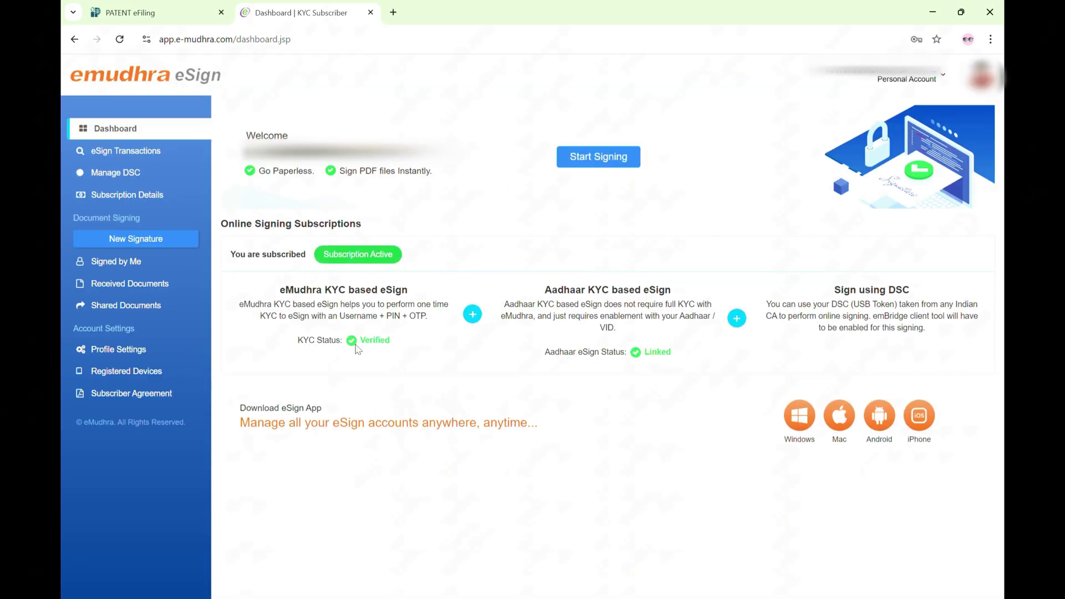
Step: Open Subscription Details from the dashboard sidebar
click(149, 200)
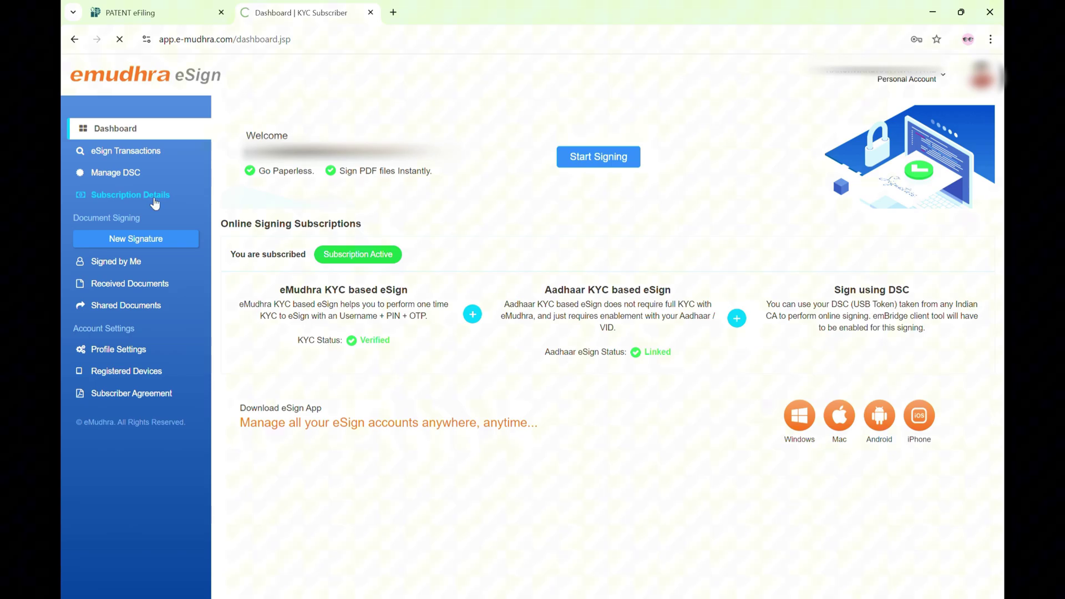